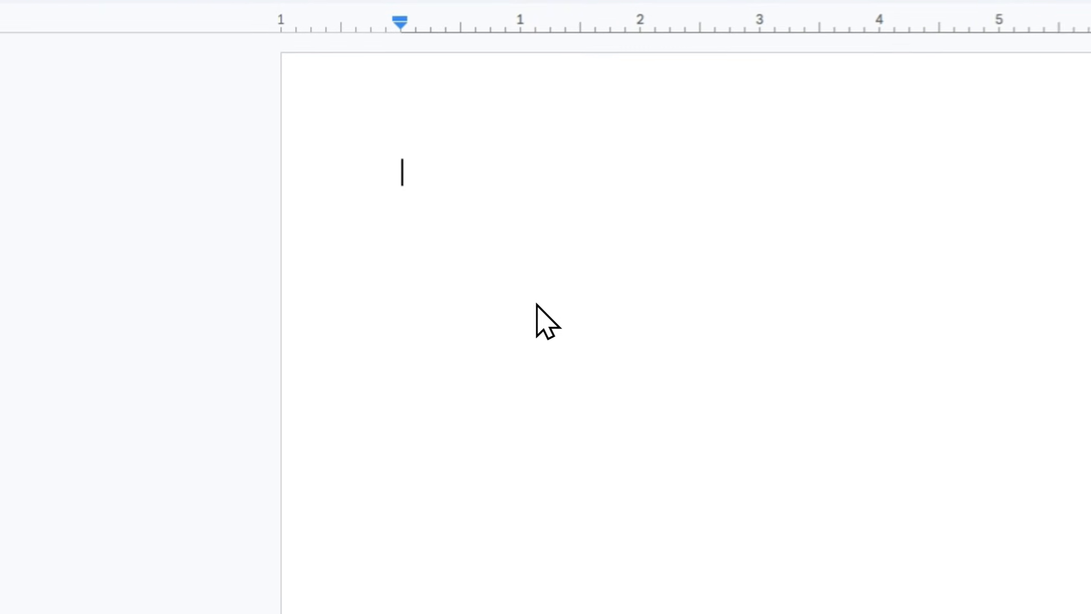
Dictate a short passage about transcribing your own speech into text in the blank document.
{"action": "key", "text": "ctrl+v"}
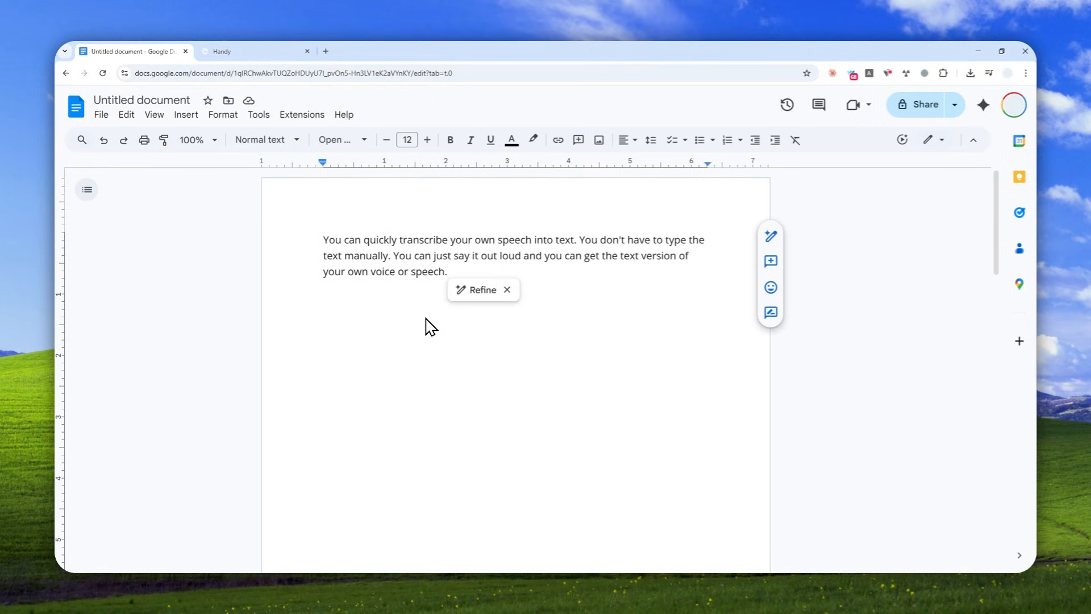
{"action": "key", "text": "ctrl+a"}
{"action": "left_click", "coordinate": [447, 292]}
Examine the Handy and Wispr Flow websites, reading the Flow page down to its AI Auto Edits section.
{"action": "left_click", "coordinate": [241, 52]}
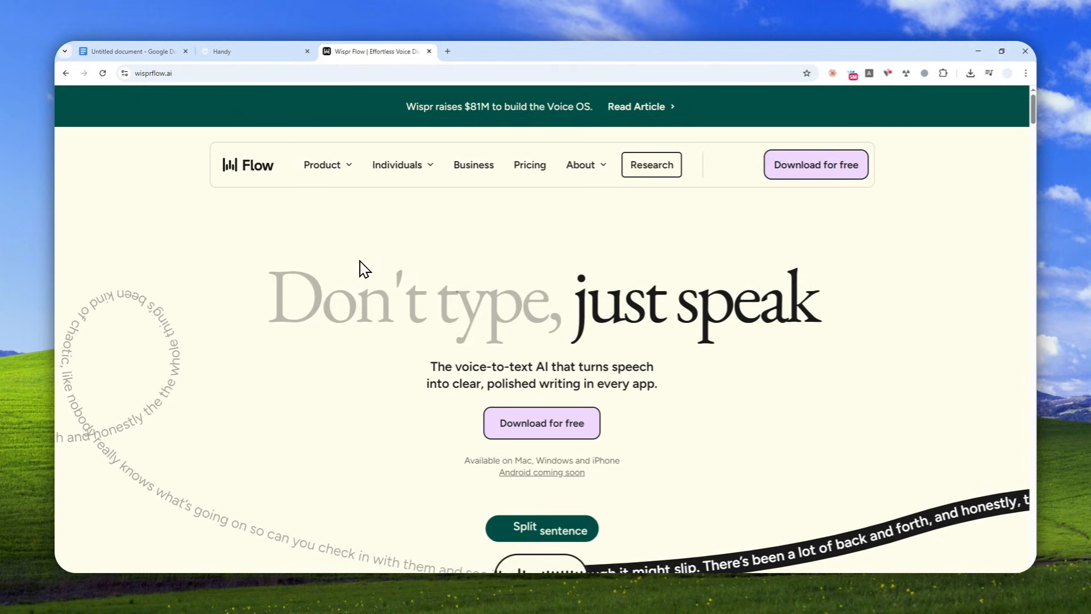
{"action": "left_click", "coordinate": [256, 51]}
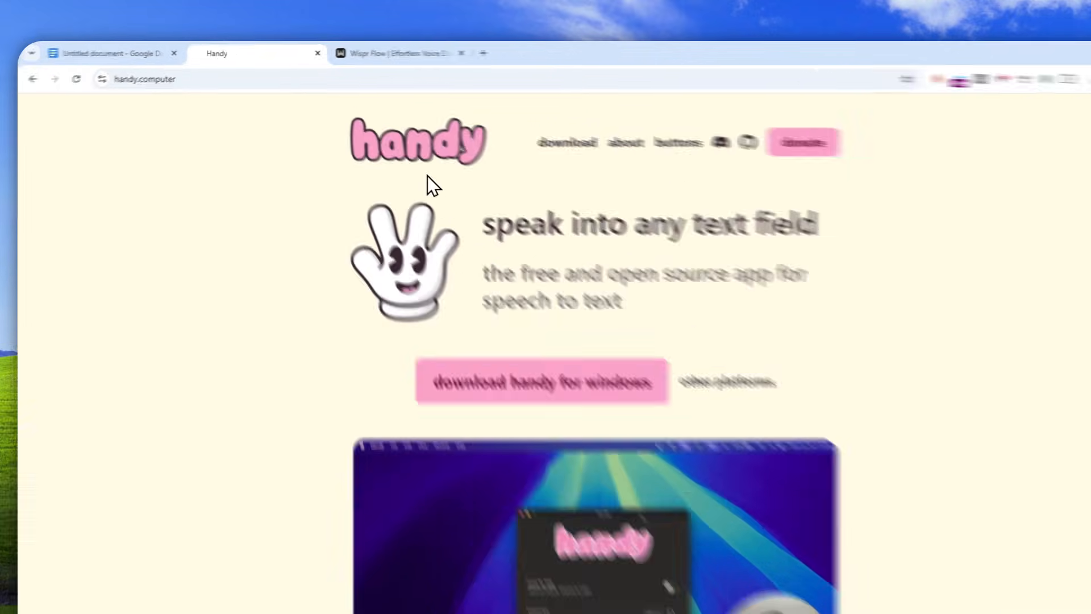
{"action": "left_click", "coordinate": [382, 52]}
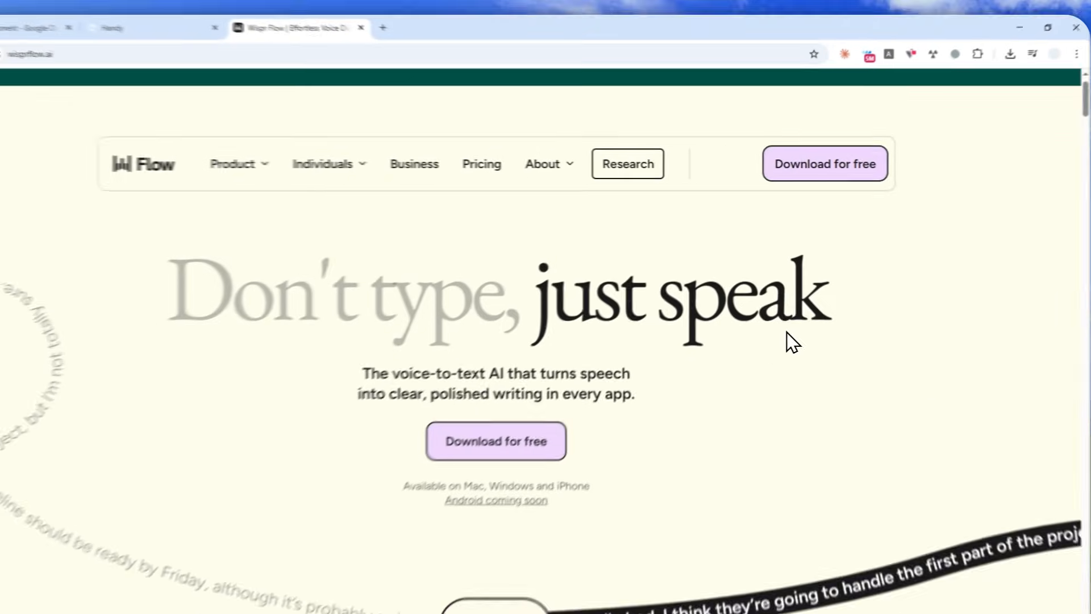
{"action": "scroll", "coordinate": [772, 317], "scroll_direction": "down", "scroll_amount": 10}
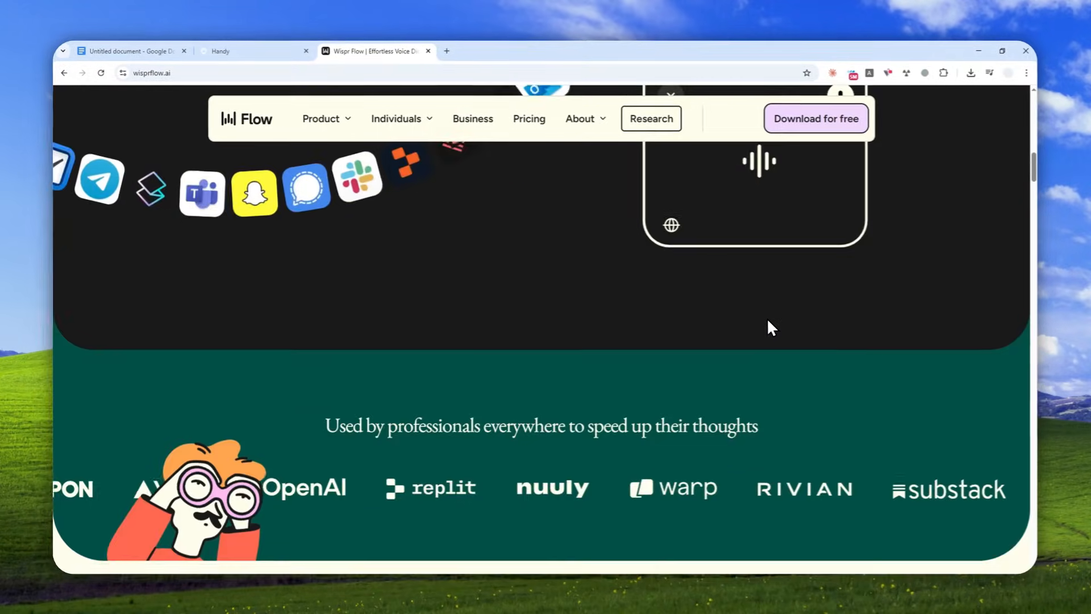
{"action": "scroll", "coordinate": [767, 321], "scroll_direction": "down", "scroll_amount": 10}
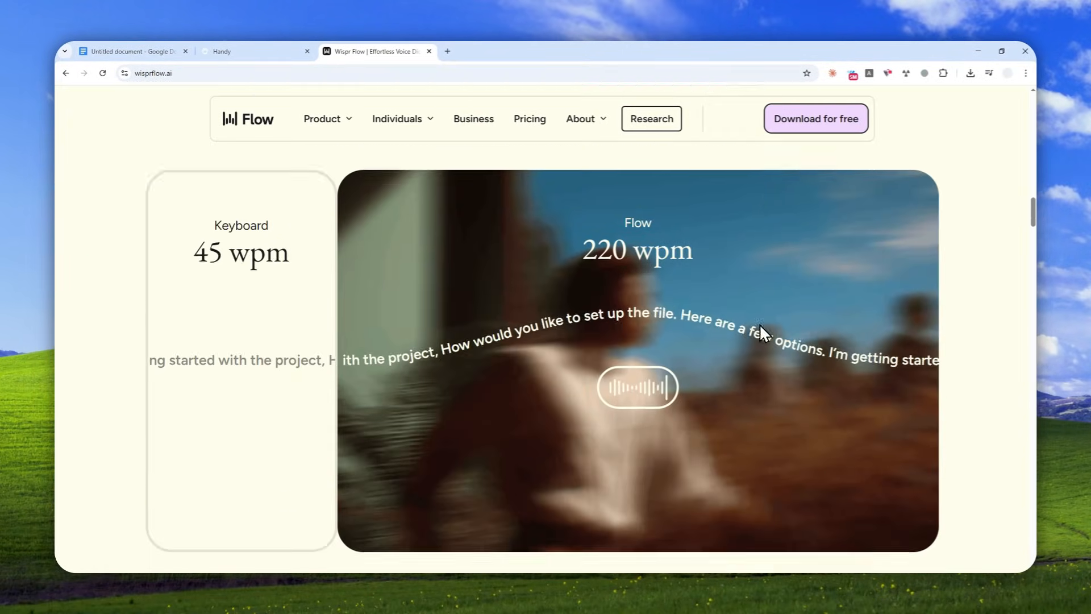
{"action": "scroll", "coordinate": [751, 315], "scroll_direction": "down", "scroll_amount": 5}
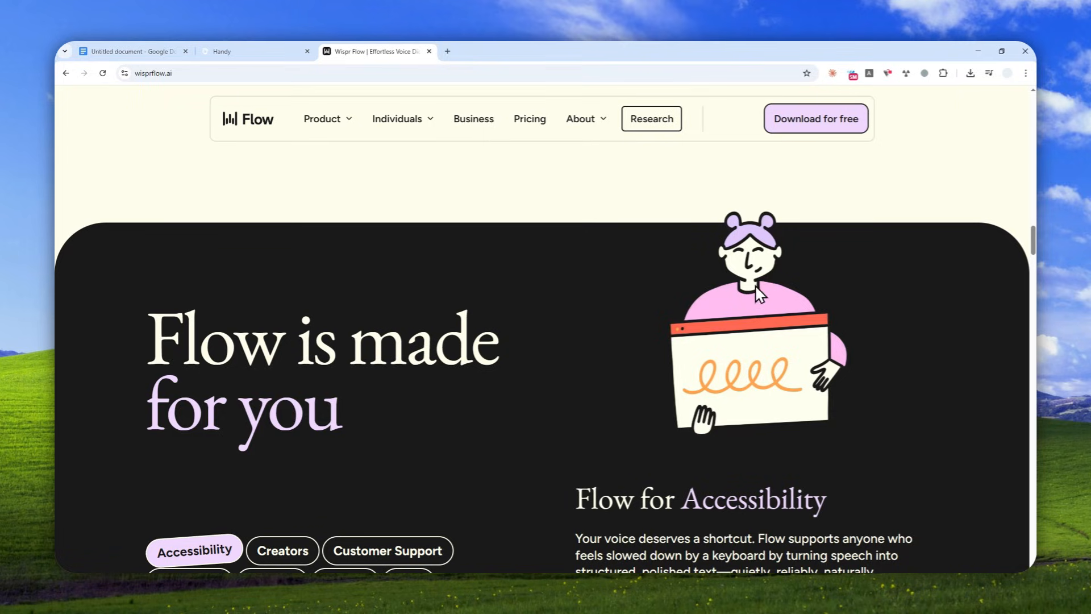
{"action": "scroll", "coordinate": [712, 301], "scroll_direction": "down", "scroll_amount": 4}
{"action": "scroll", "coordinate": [712, 305], "scroll_direction": "down", "scroll_amount": 8}
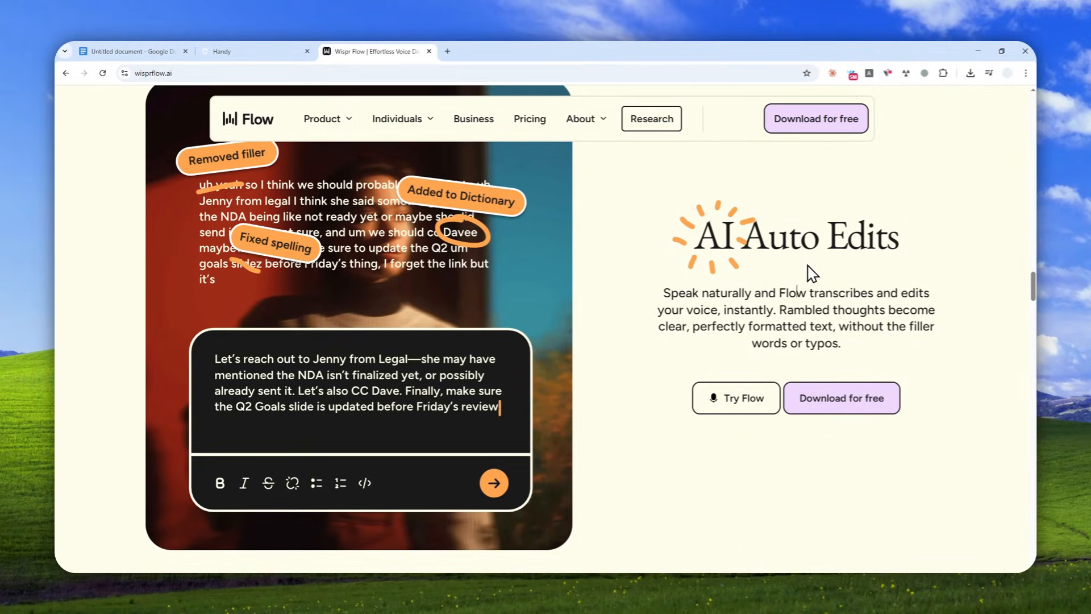
Compare Handy's homepage and the dictated document text with Wispr Flow's AI Auto Edits description.
{"action": "left_click", "coordinate": [284, 50]}
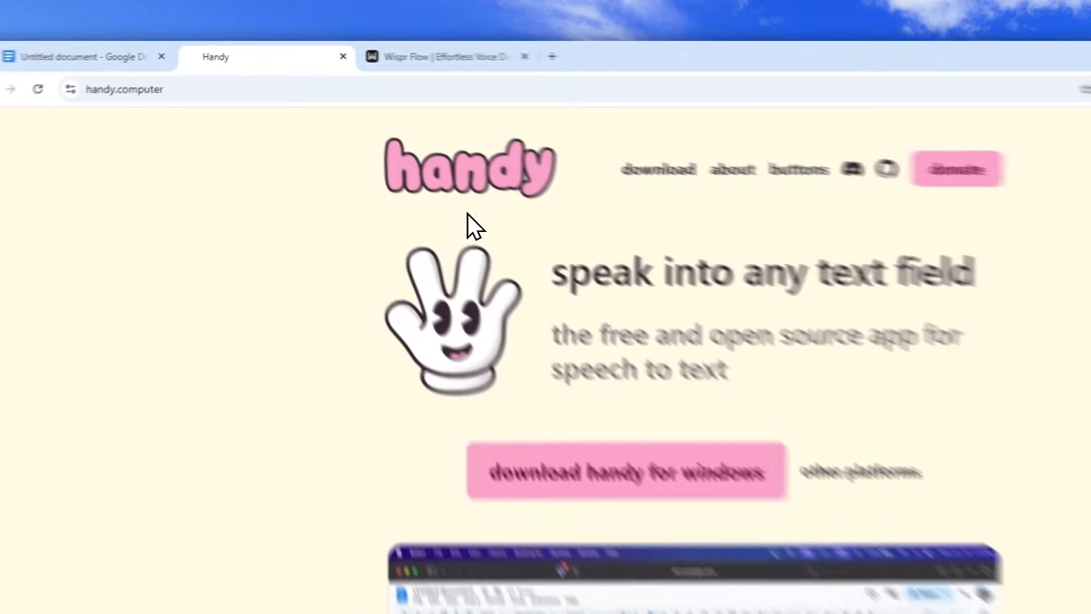
{"action": "left_click", "coordinate": [389, 155]}
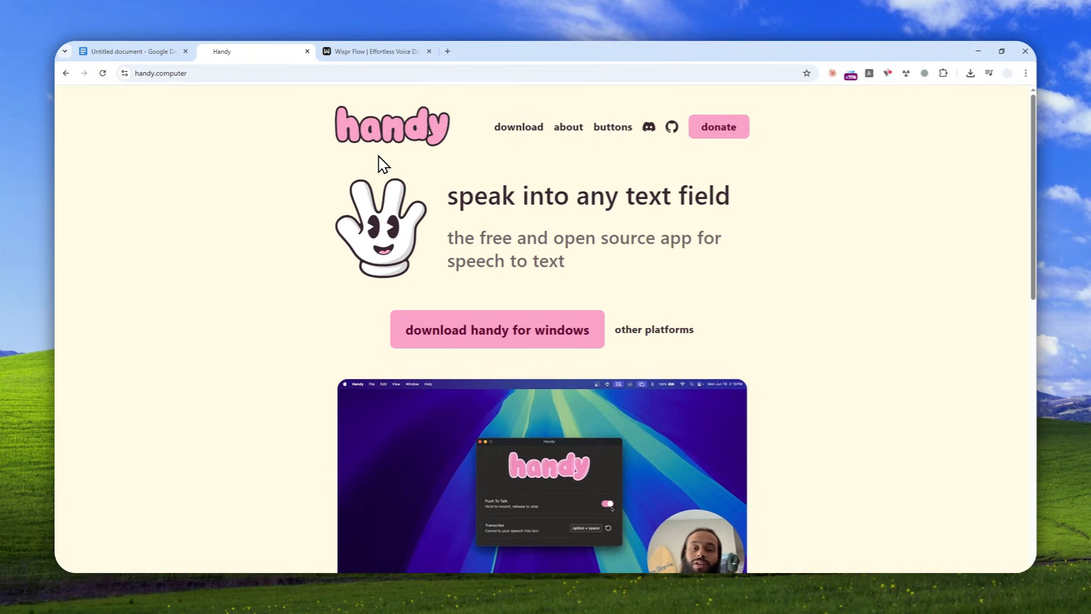
{"action": "left_click", "coordinate": [139, 52]}
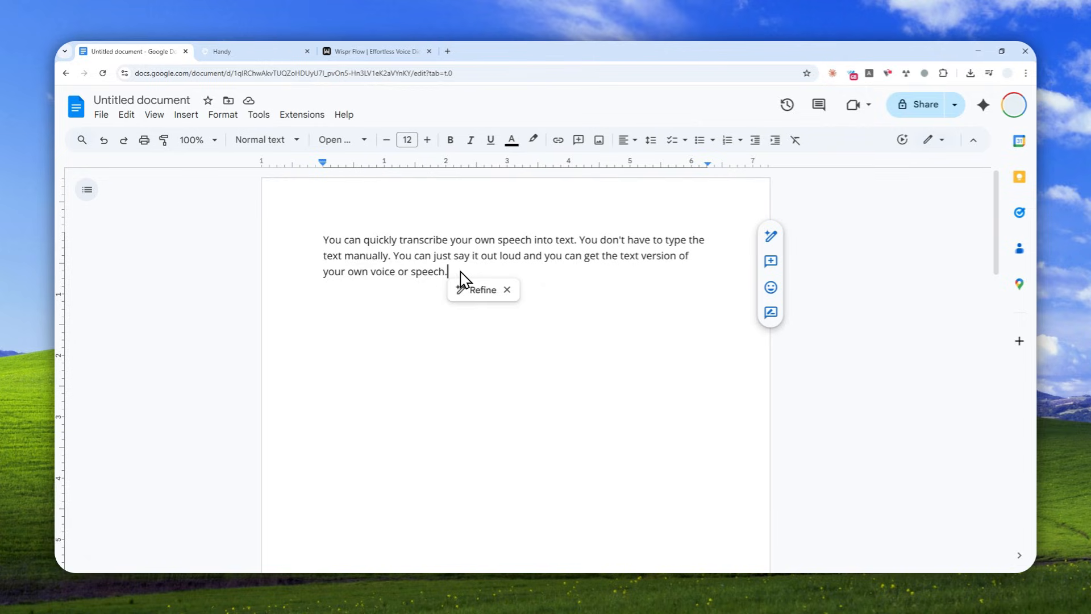
{"action": "left_click", "coordinate": [377, 51]}
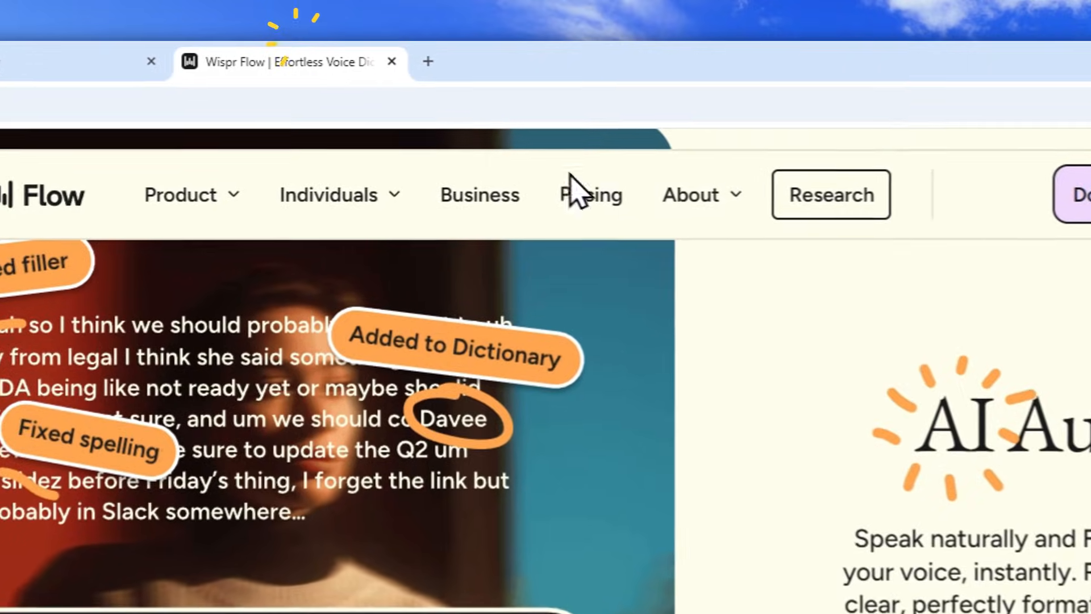
{"action": "mouse_move", "coordinate": [579, 119]}
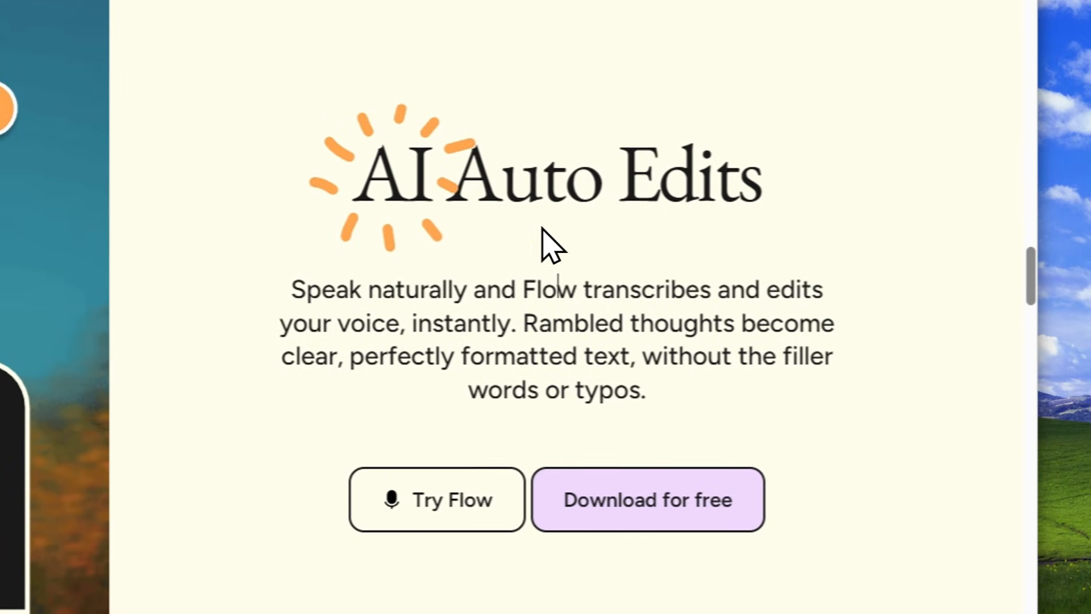
{"action": "left_click", "coordinate": [839, 391]}
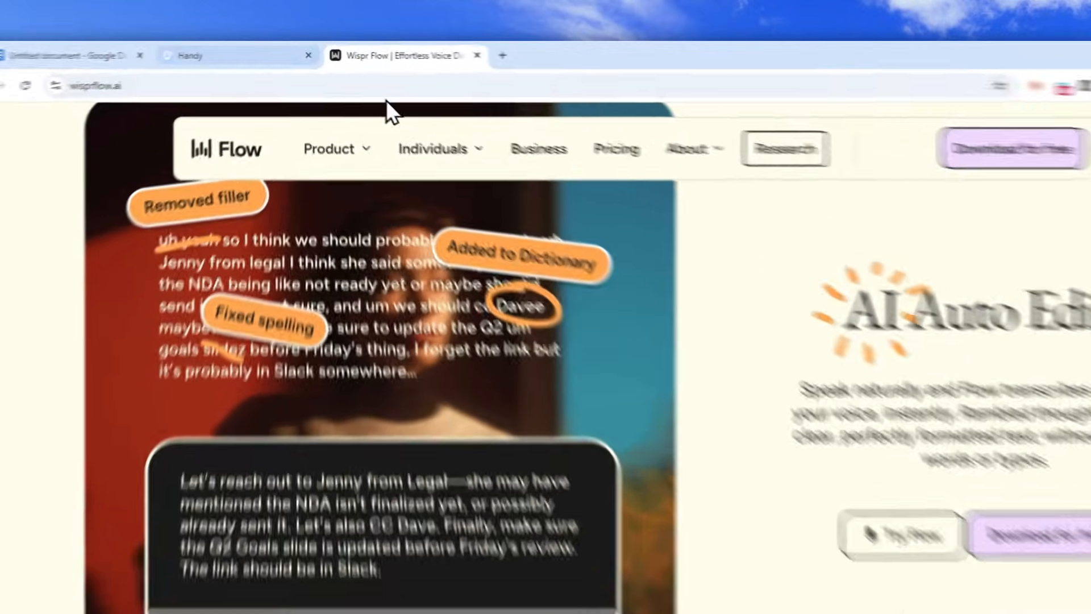
{"action": "left_click", "coordinate": [274, 50]}
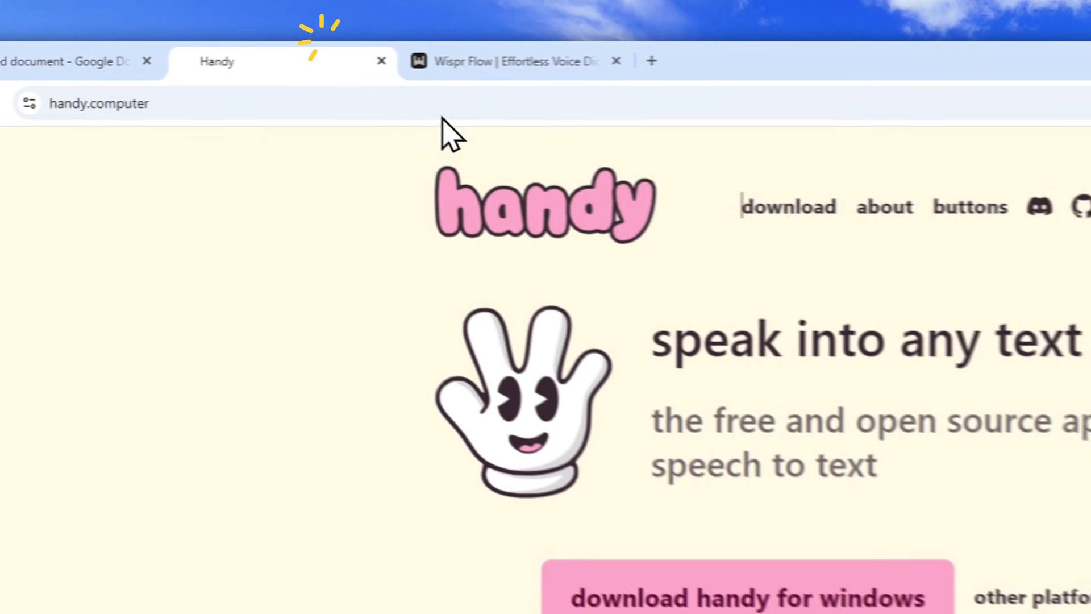
{"action": "left_click", "coordinate": [588, 271]}
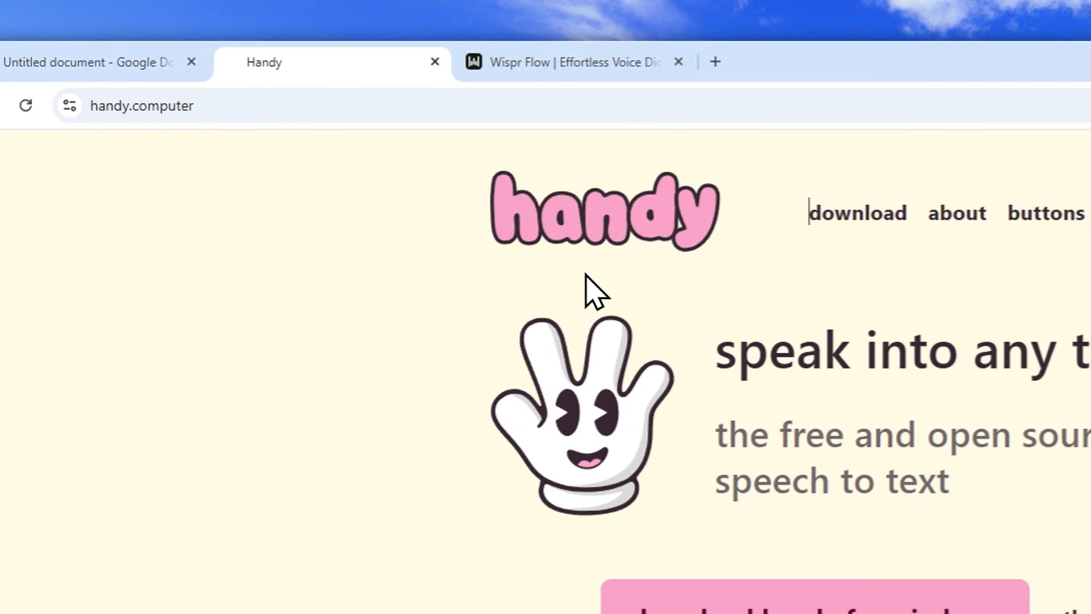
Open Handy's download page and review the installers offered for Mac, Windows and Linux.
{"action": "left_click", "coordinate": [199, 106]}
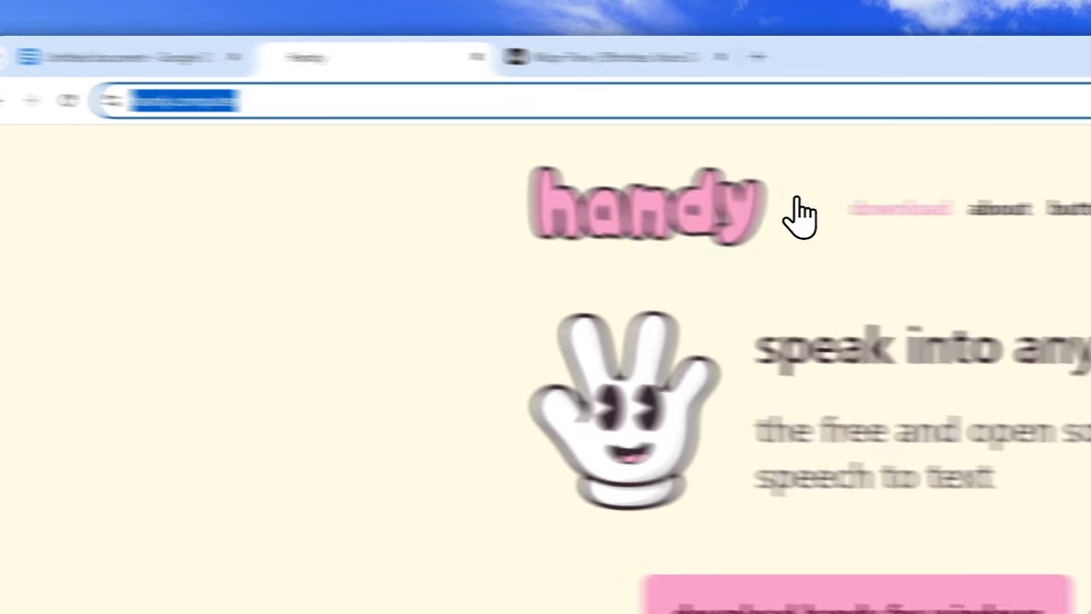
{"action": "left_click", "coordinate": [897, 209]}
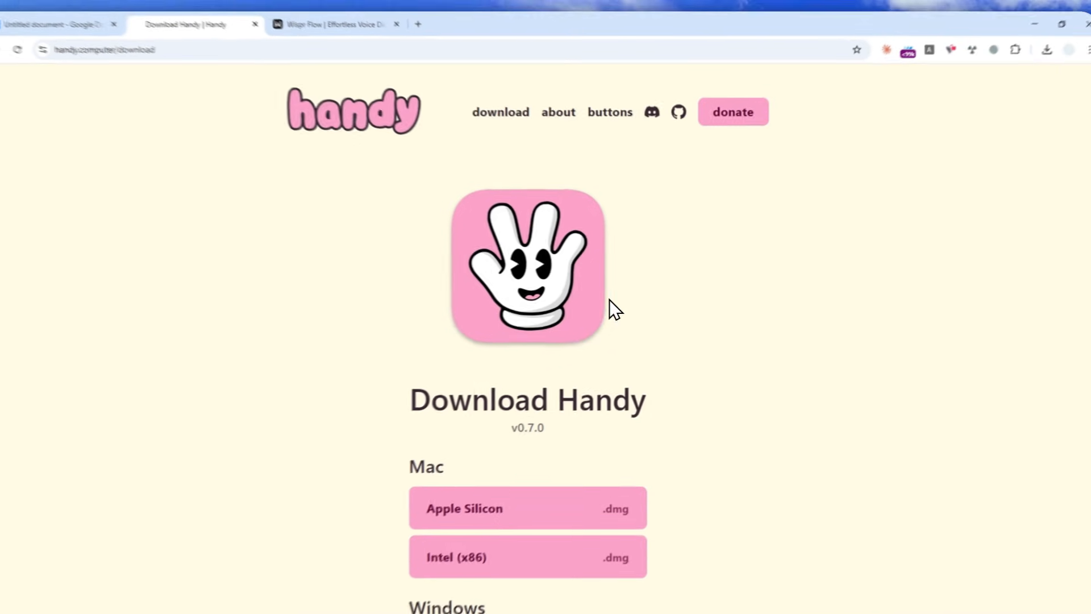
{"action": "scroll", "coordinate": [610, 299], "scroll_direction": "down", "scroll_amount": 5}
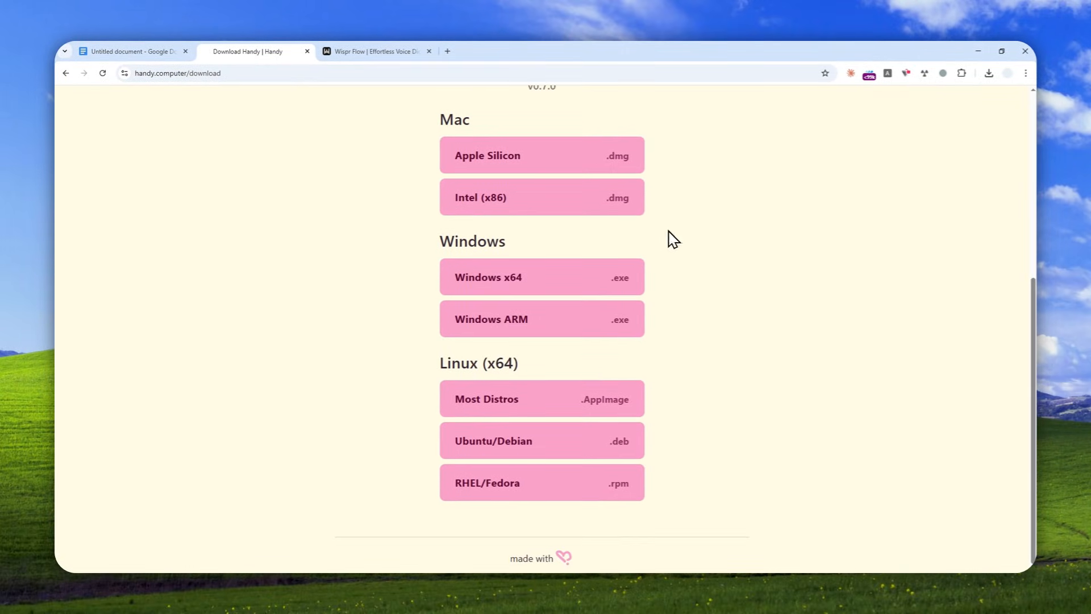
{"action": "scroll", "coordinate": [674, 238], "scroll_direction": "up", "scroll_amount": 2}
{"action": "scroll", "coordinate": [665, 248], "scroll_direction": "down", "scroll_amount": 2}
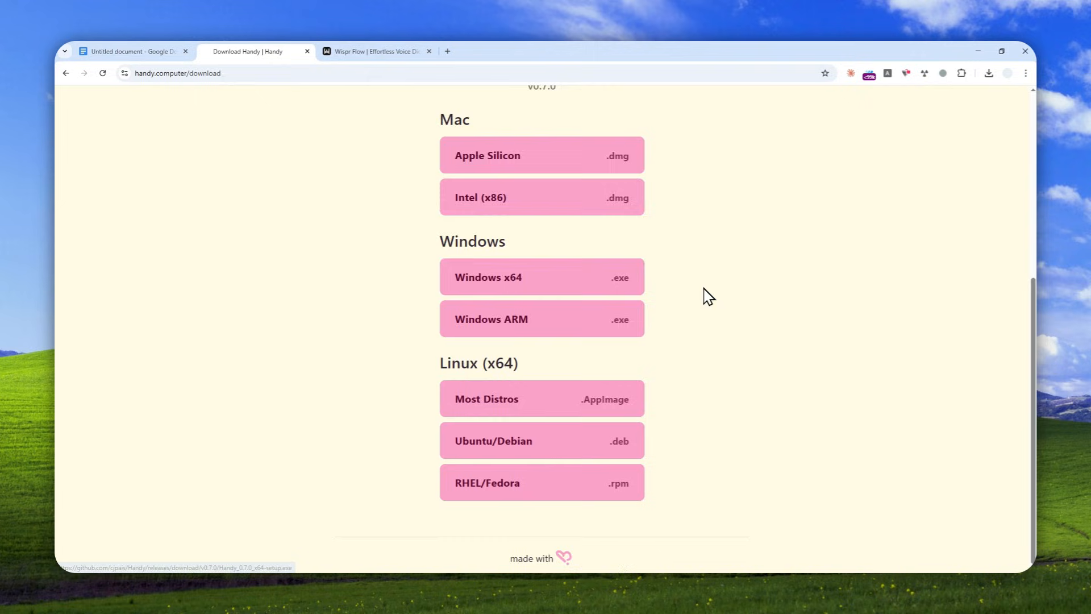
{"action": "scroll", "coordinate": [708, 296], "scroll_direction": "up", "scroll_amount": 5}
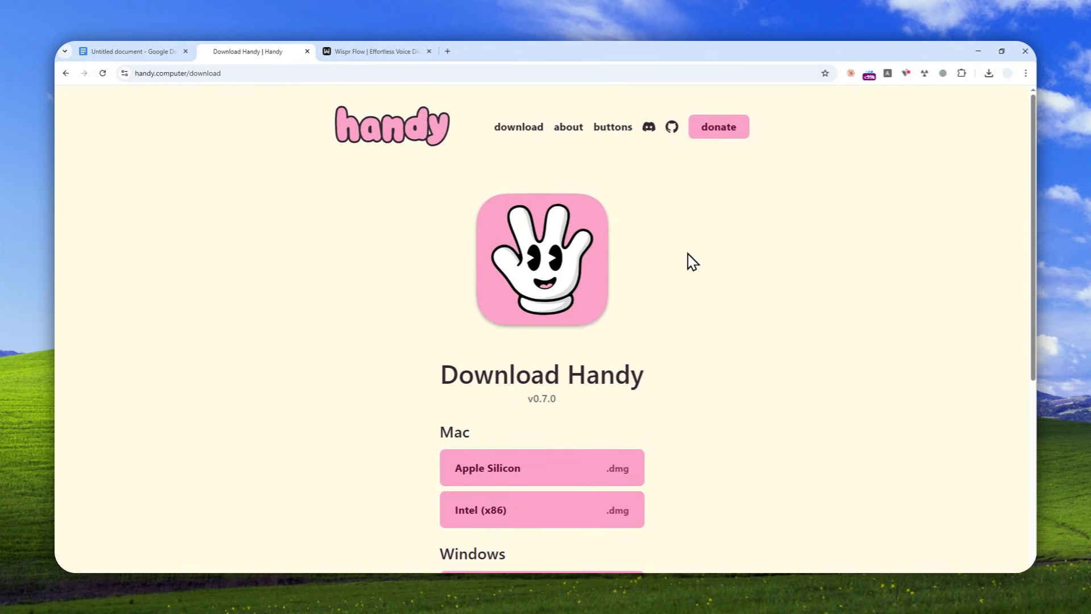
Switch to the Handy app, enable Experimental Features and Post Processing in the advanced settings, and open the Post Process settings.
{"action": "left_click", "coordinate": [191, 579]}
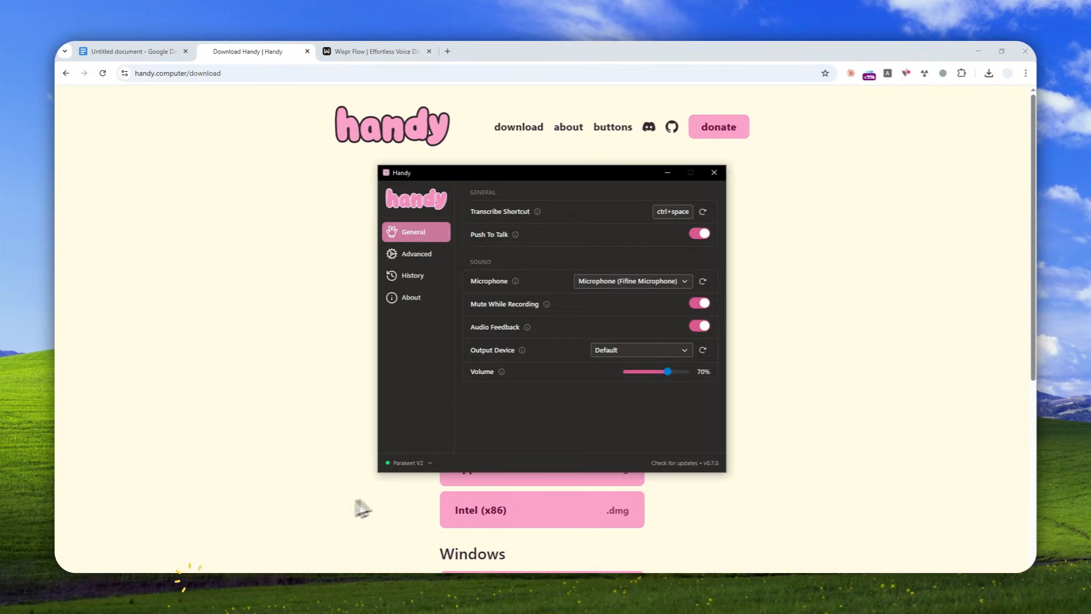
{"action": "left_click", "coordinate": [423, 255]}
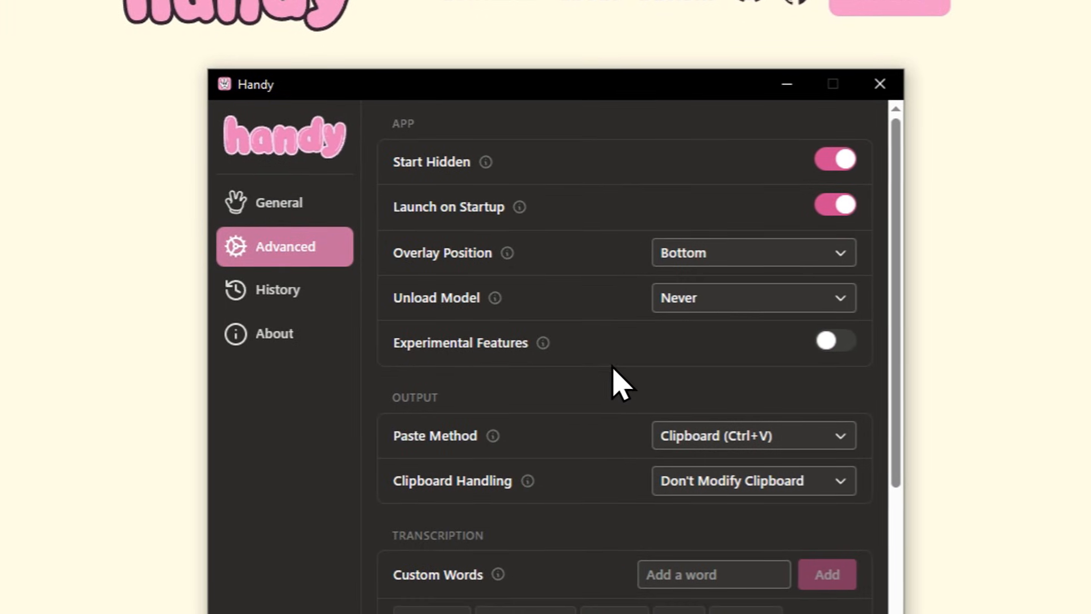
{"action": "left_click", "coordinate": [830, 343]}
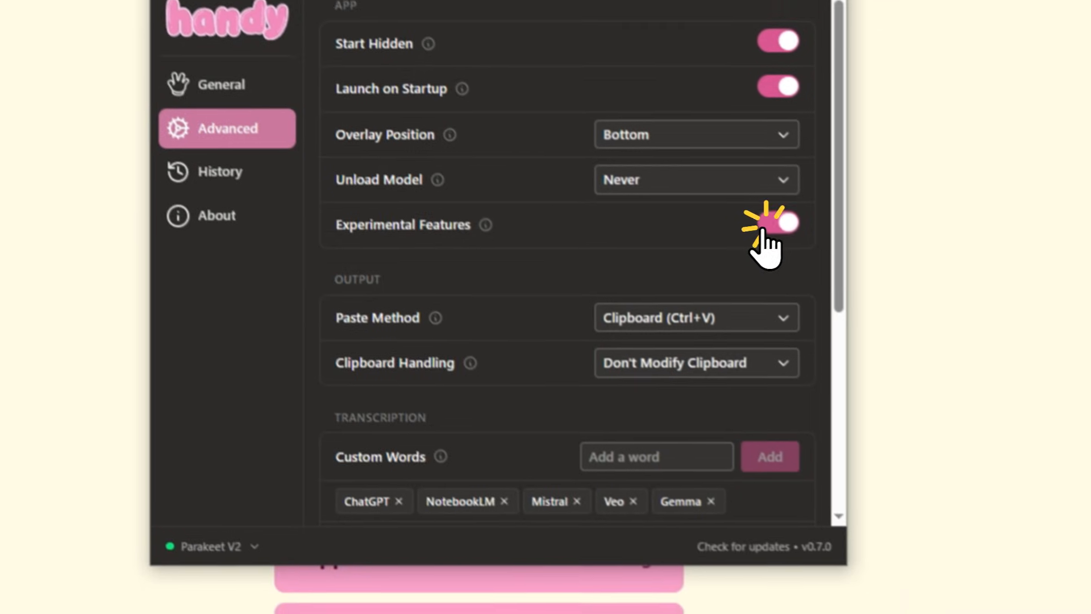
{"action": "scroll", "coordinate": [817, 361], "scroll_direction": "down", "scroll_amount": 6}
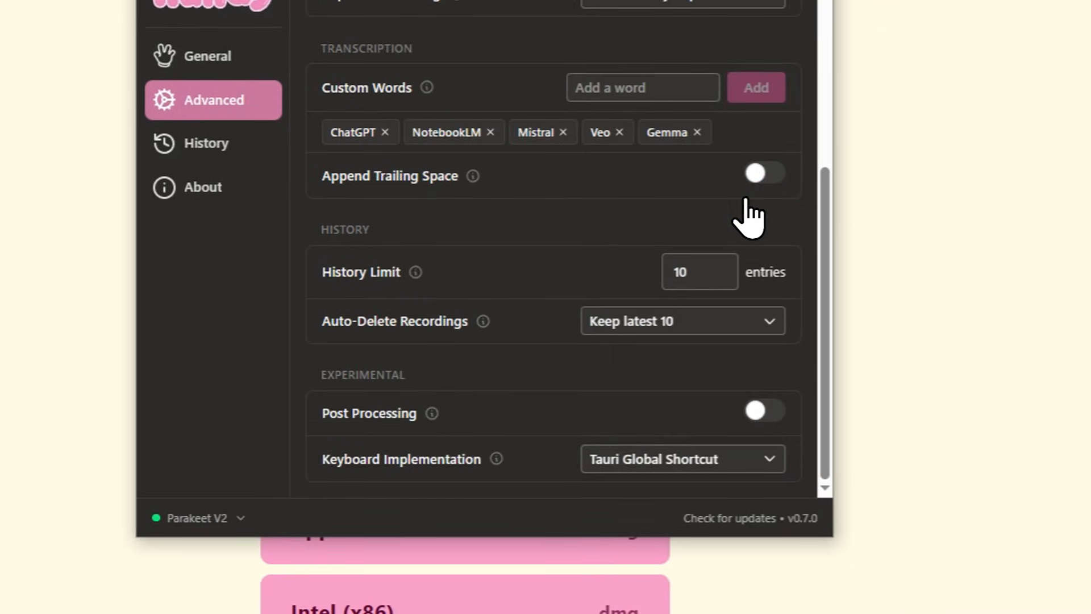
{"action": "left_click", "coordinate": [340, 415]}
{"action": "left_click", "coordinate": [753, 408]}
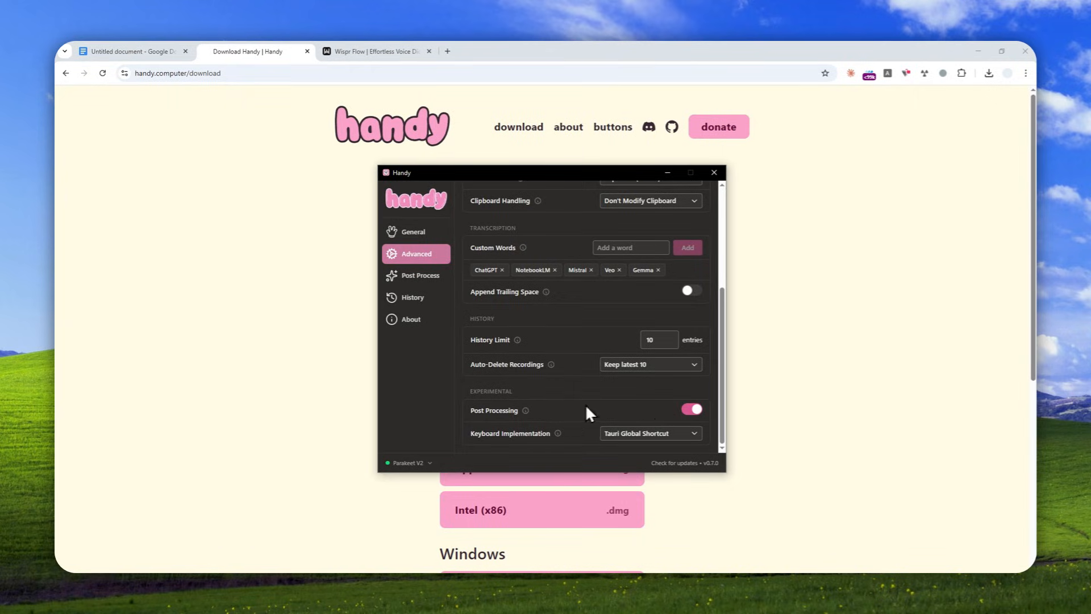
{"action": "left_click", "coordinate": [485, 412]}
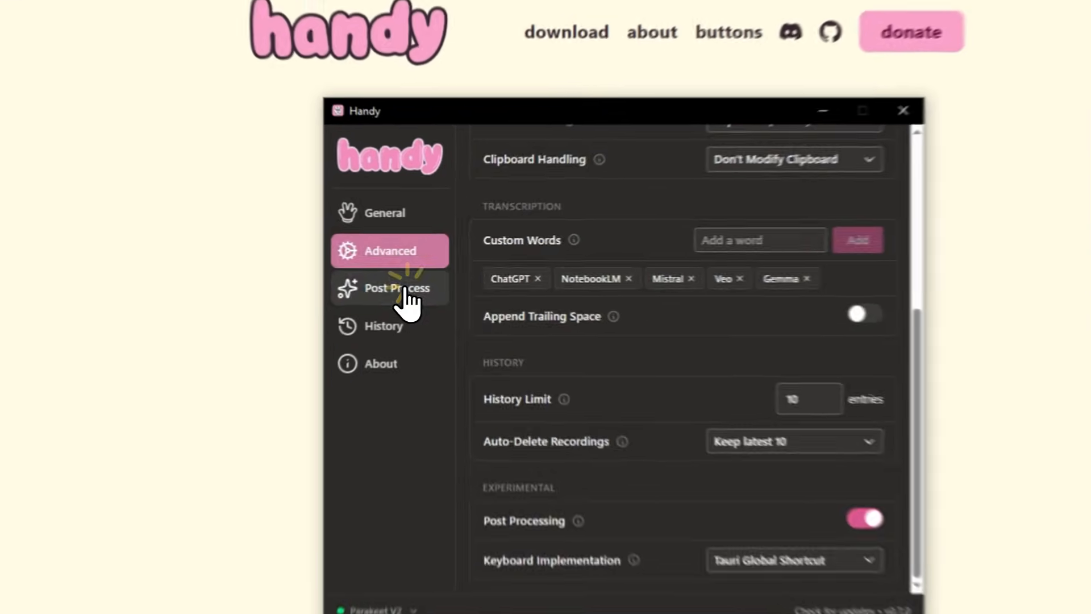
{"action": "left_click", "coordinate": [427, 277]}
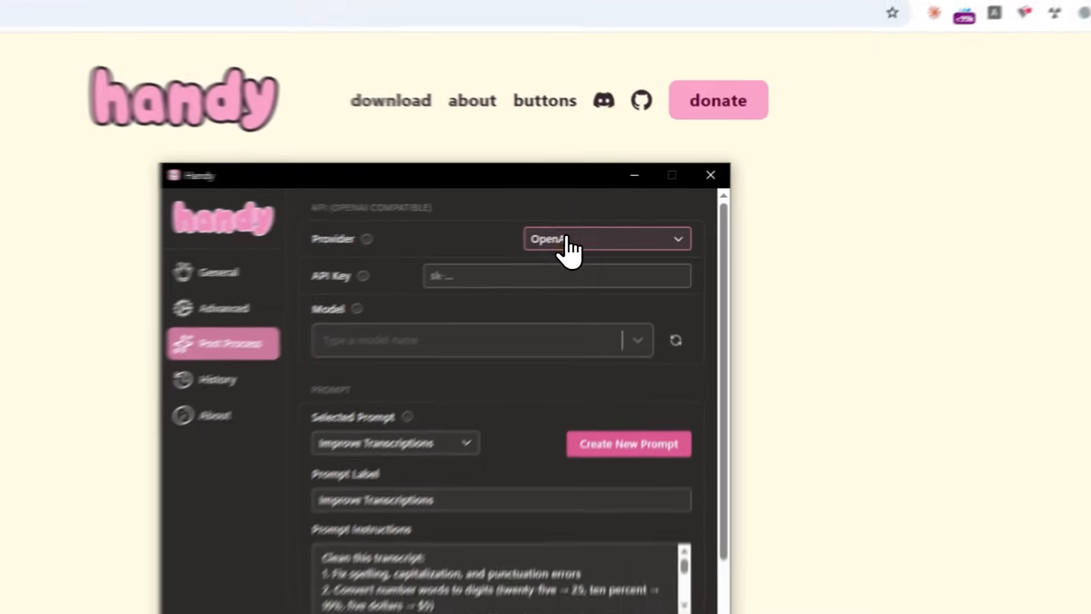
Try OpenAI and Anthropic as the post-processing provider.
{"action": "left_click", "coordinate": [625, 211]}
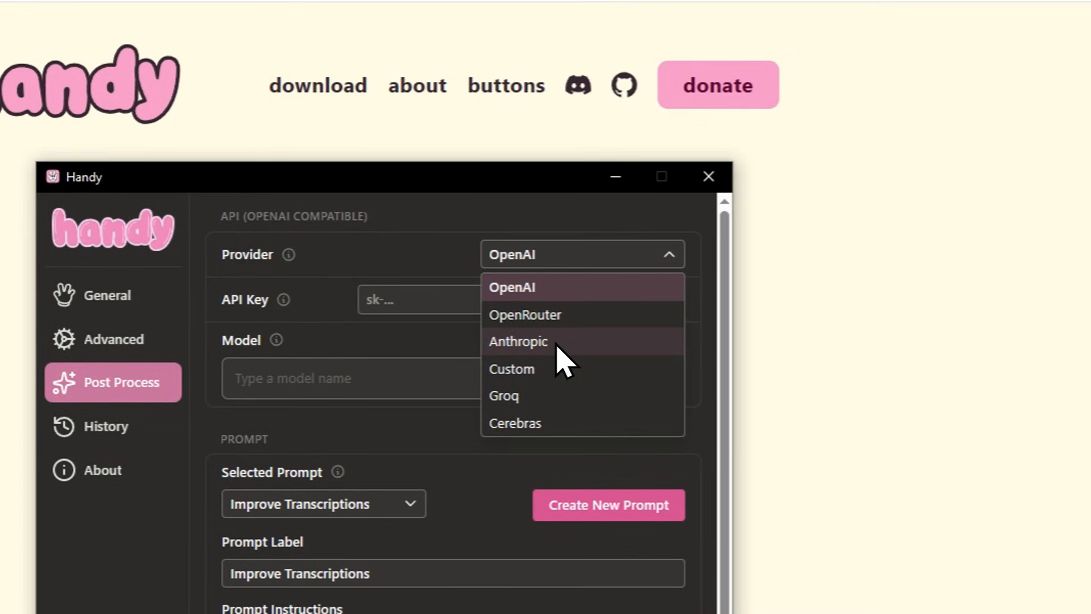
{"action": "left_click", "coordinate": [540, 286]}
{"action": "left_click", "coordinate": [544, 254]}
{"action": "left_click", "coordinate": [537, 341]}
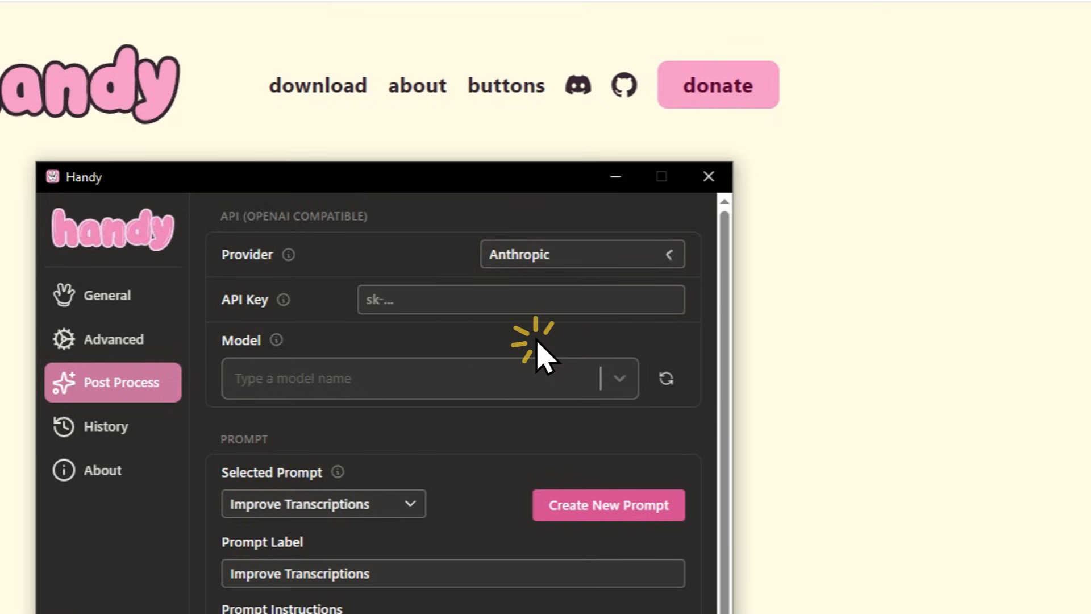
{"action": "left_click", "coordinate": [540, 257]}
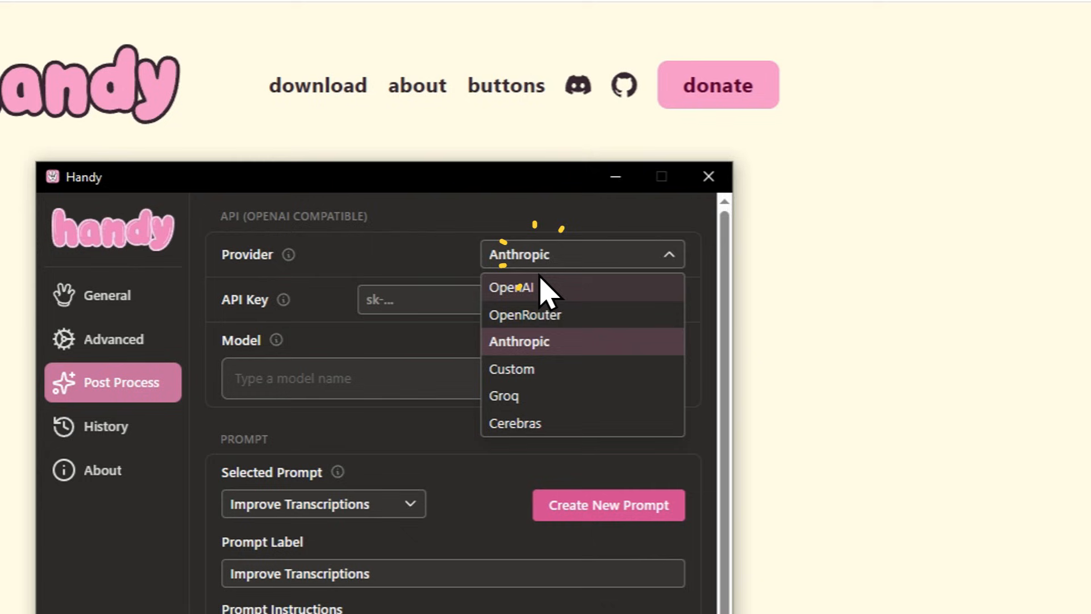
{"action": "left_click", "coordinate": [541, 287]}
Set the post-processing provider to Custom.
{"action": "left_click", "coordinate": [542, 254]}
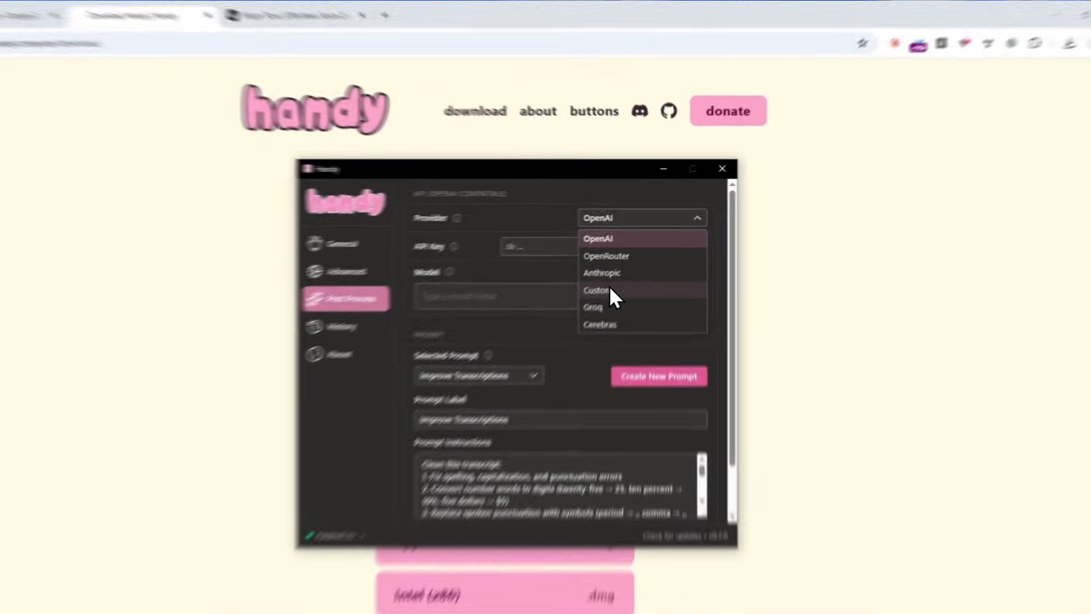
{"action": "left_click", "coordinate": [625, 268]}
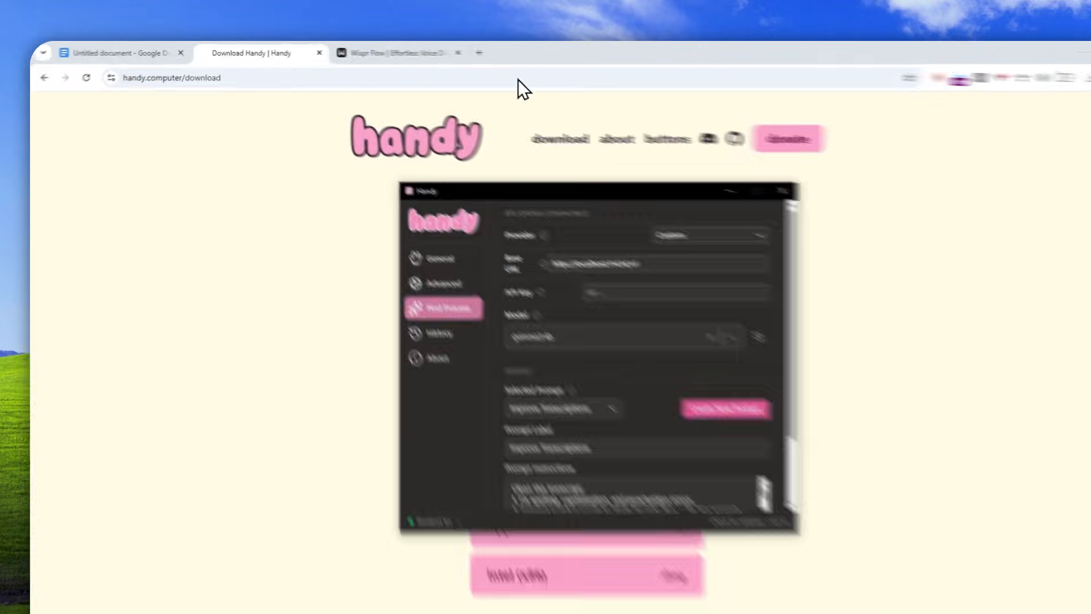
Search Google for "ollama desktop" in a new browser tab and open the Download Ollama on Windows page.
{"action": "left_click", "coordinate": [447, 51]}
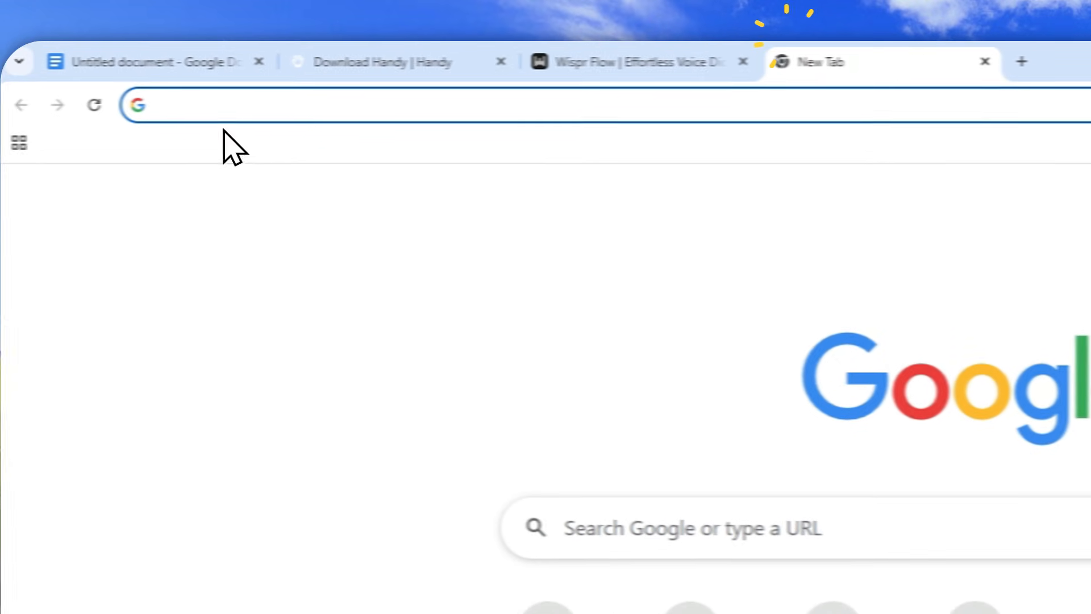
{"action": "type", "text": "ollama desktop"}
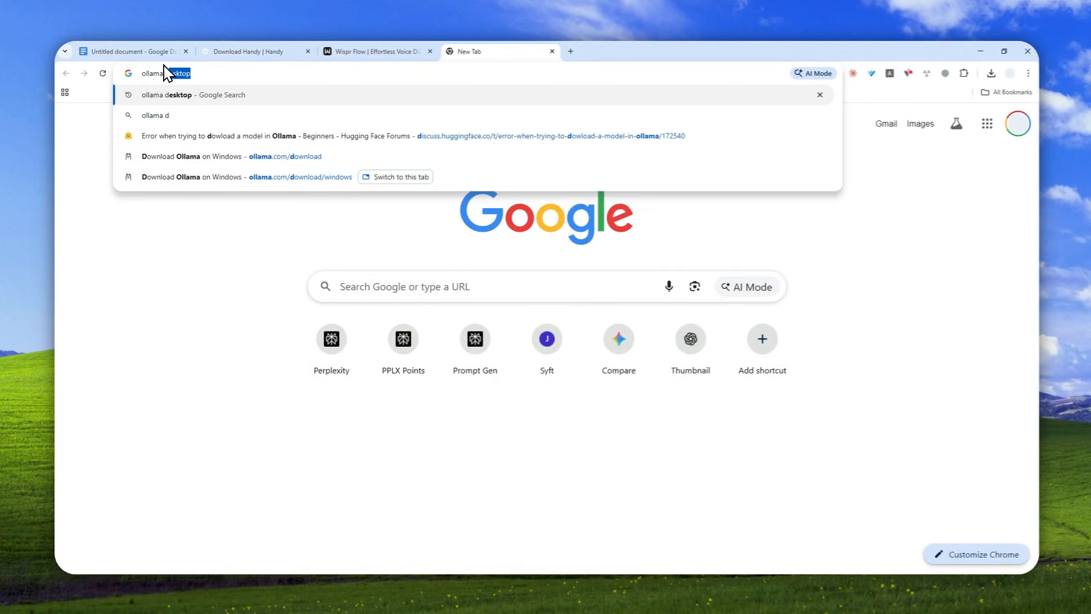
{"action": "key", "text": "Return"}
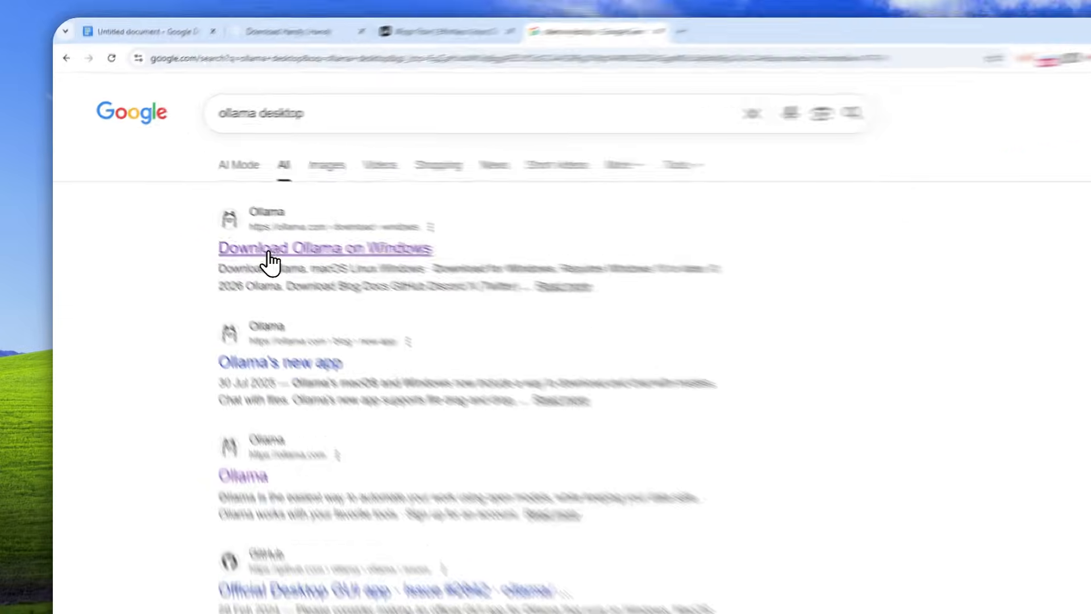
{"action": "left_click", "coordinate": [256, 228]}
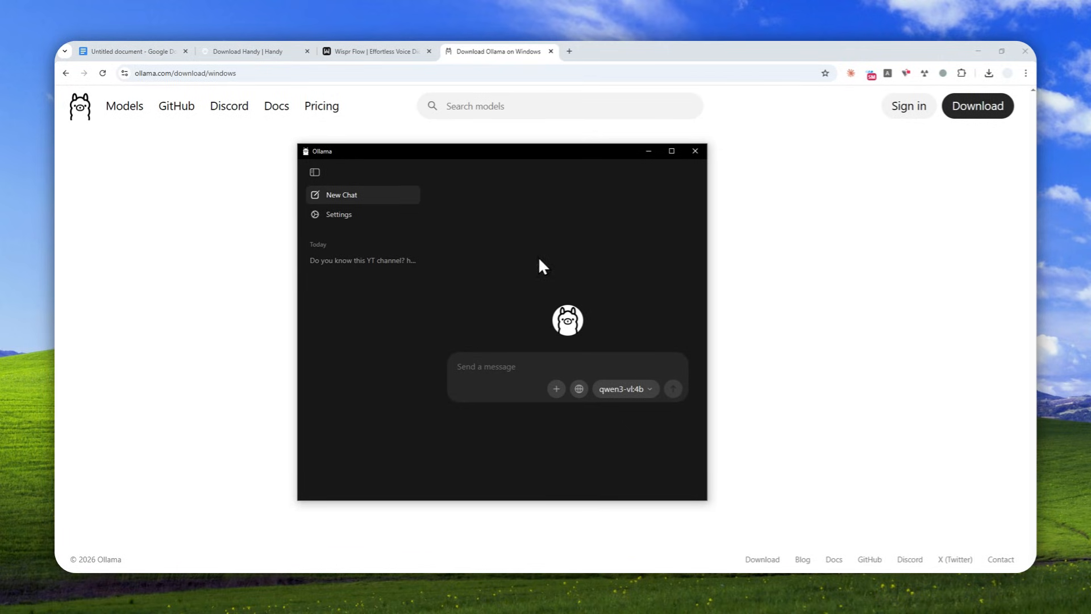
View the Ollama app's settings, return to the chat, and examine which models its model list offers for use or download.
{"action": "left_click", "coordinate": [352, 215]}
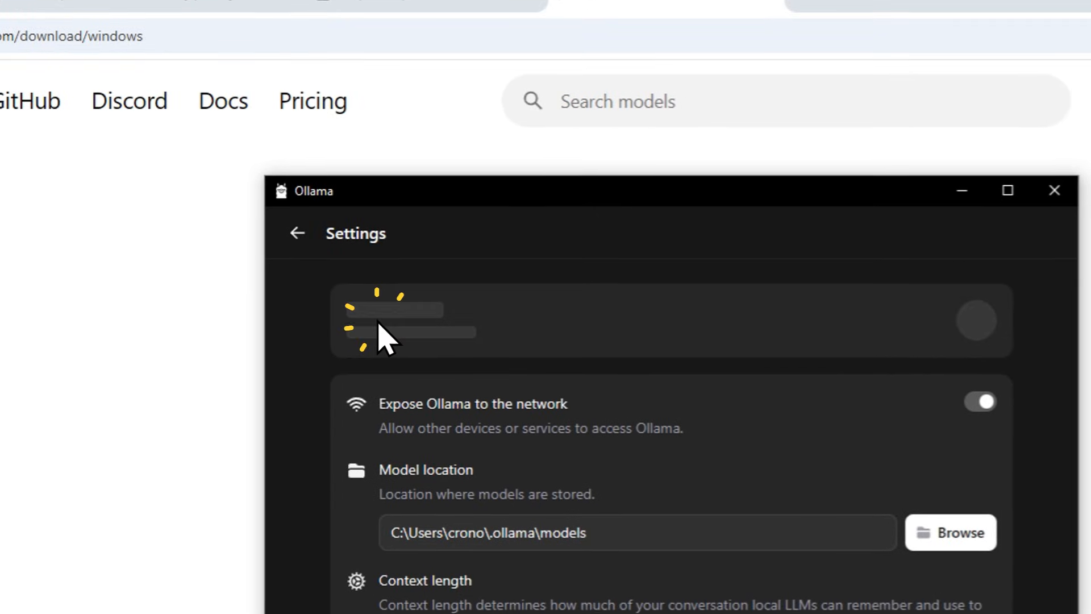
{"action": "left_click", "coordinate": [298, 232]}
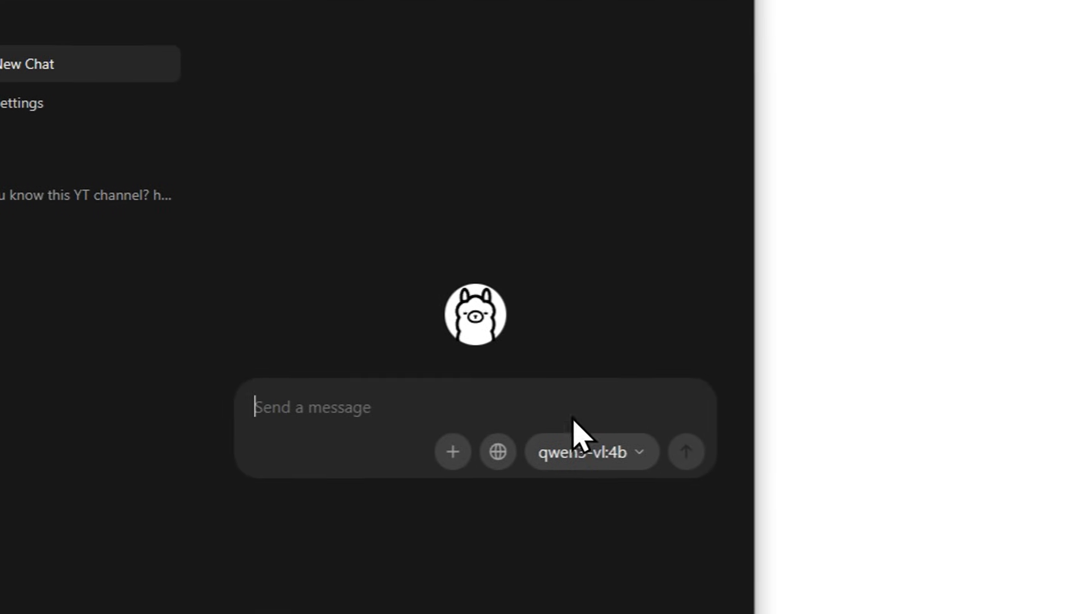
{"action": "left_click", "coordinate": [621, 450]}
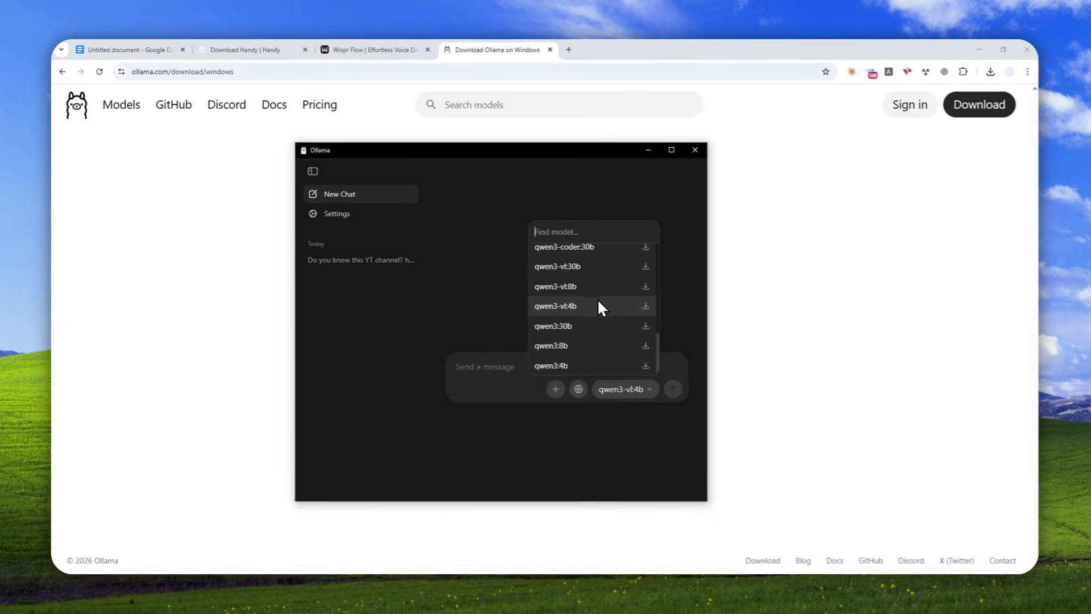
{"action": "scroll", "coordinate": [492, 291], "scroll_direction": "up", "scroll_amount": 1}
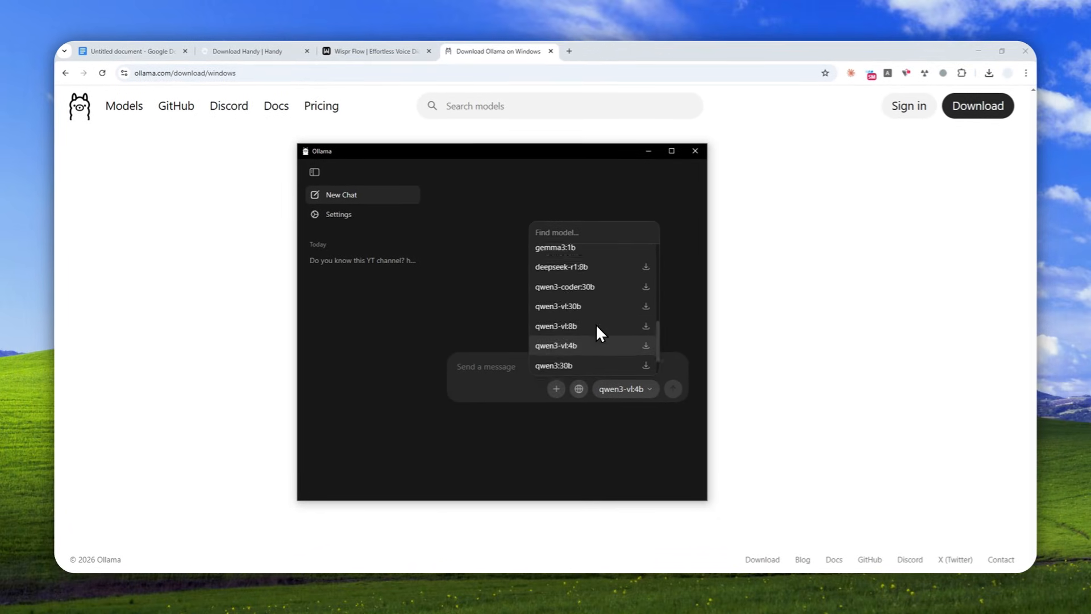
{"action": "scroll", "coordinate": [599, 332], "scroll_direction": "up", "scroll_amount": 2}
{"action": "scroll", "coordinate": [594, 322], "scroll_direction": "down", "scroll_amount": 2}
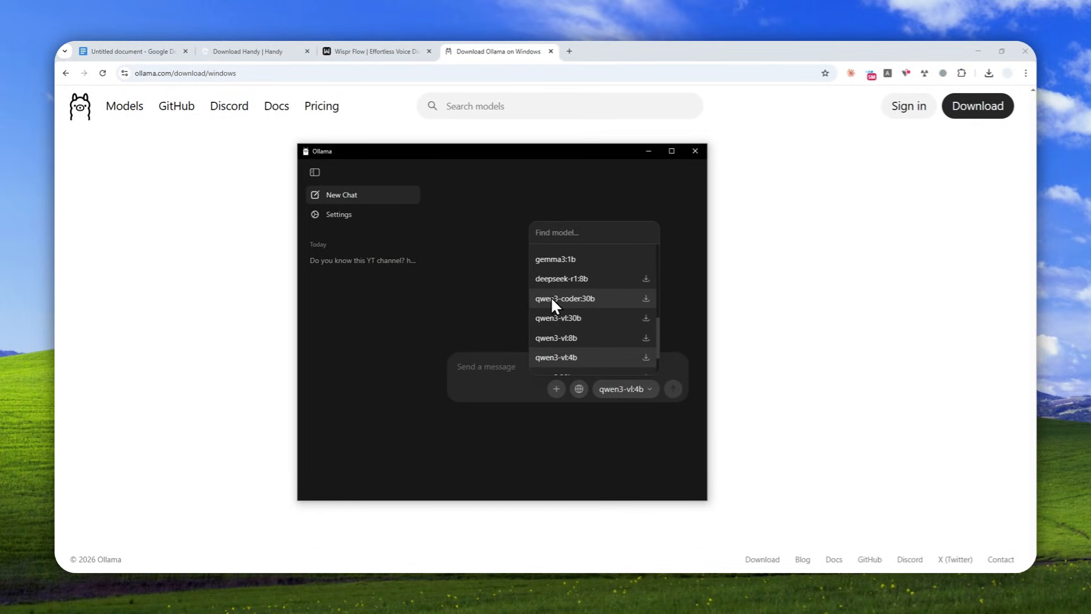
{"action": "scroll", "coordinate": [551, 297], "scroll_direction": "up", "scroll_amount": 2}
{"action": "scroll", "coordinate": [601, 340], "scroll_direction": "down", "scroll_amount": 3}
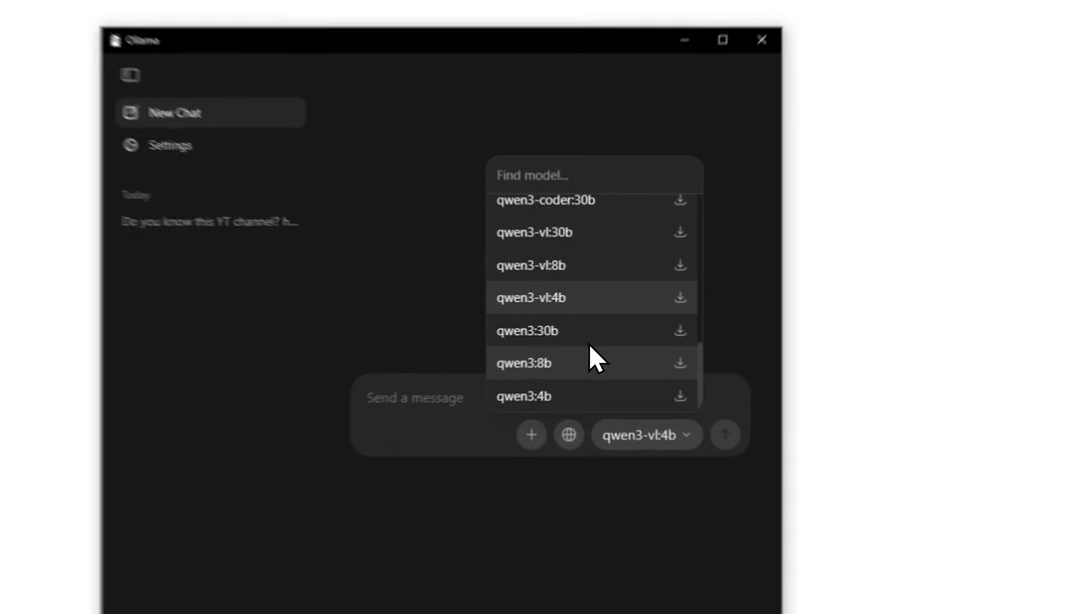
{"action": "scroll", "coordinate": [591, 318], "scroll_direction": "up", "scroll_amount": 2}
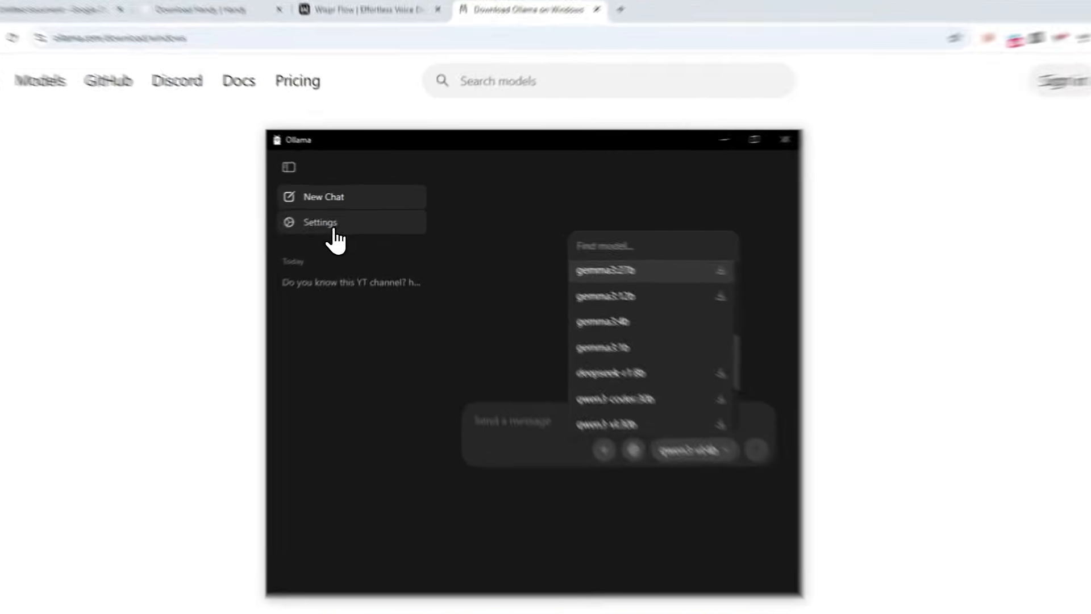
Check that Expose Ollama to the network is switched on in Ollama's settings, and return to the chat.
{"action": "left_click", "coordinate": [347, 217]}
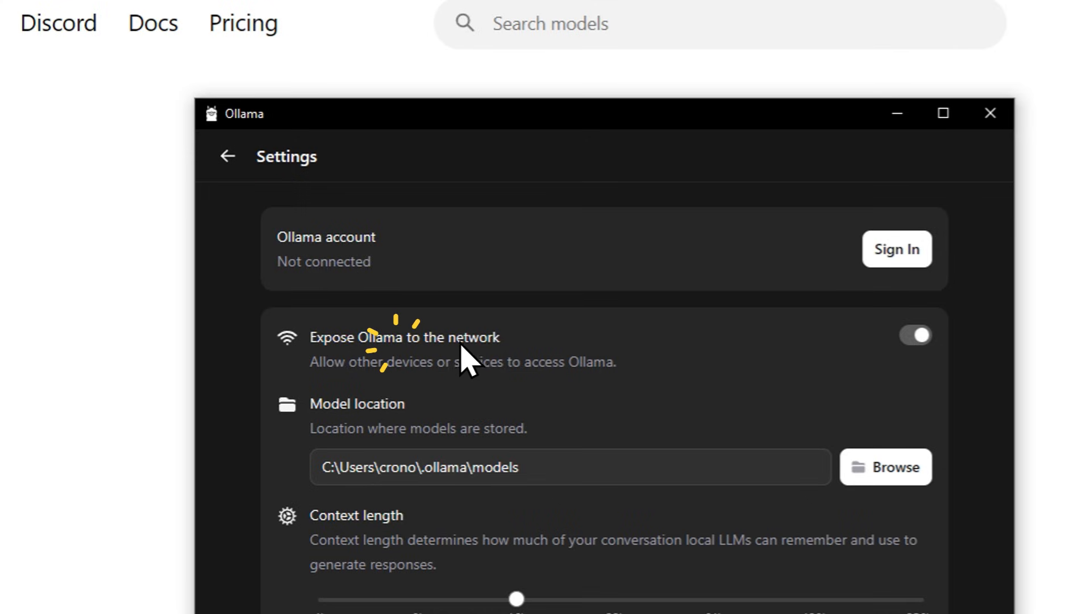
{"action": "left_click", "coordinate": [909, 337]}
{"action": "left_click", "coordinate": [910, 336]}
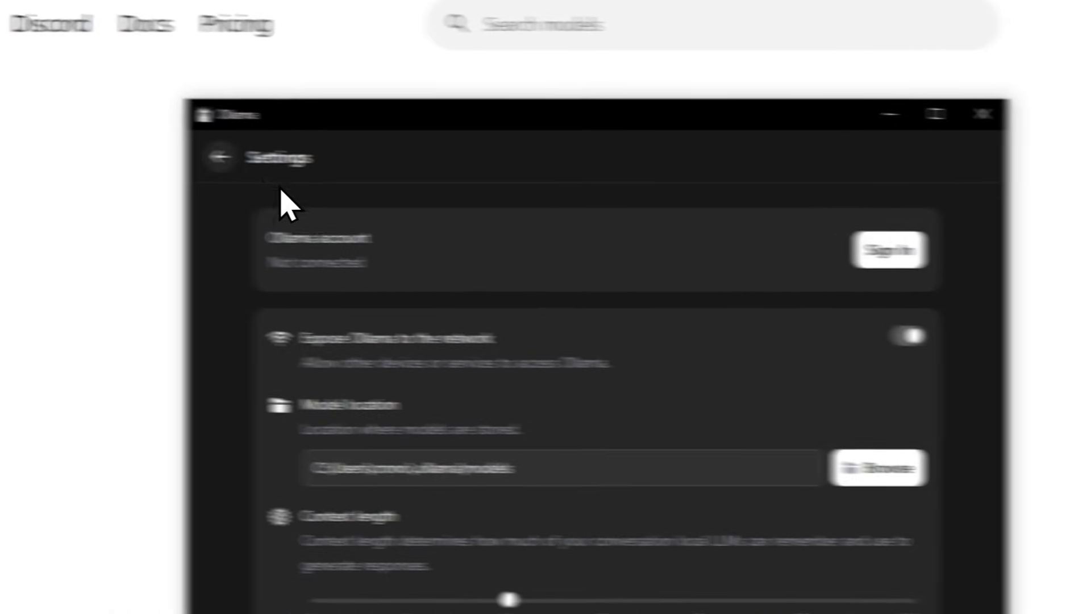
{"action": "left_click", "coordinate": [66, 149]}
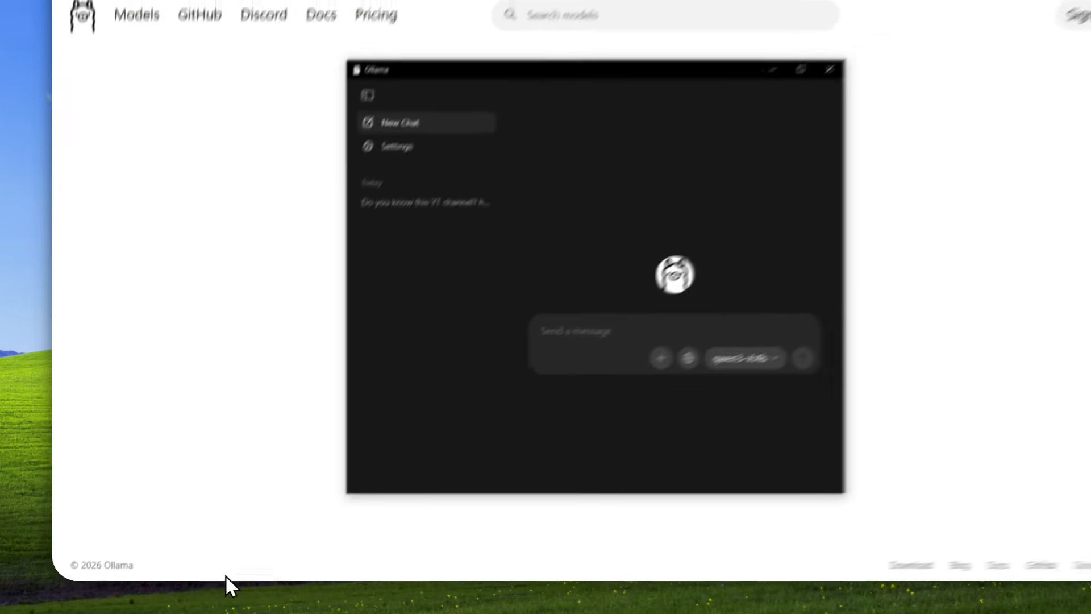
Switch to Handy and examine the custom provider's Base URL and API Key fields in the Post Process settings.
{"action": "left_click", "coordinate": [196, 579]}
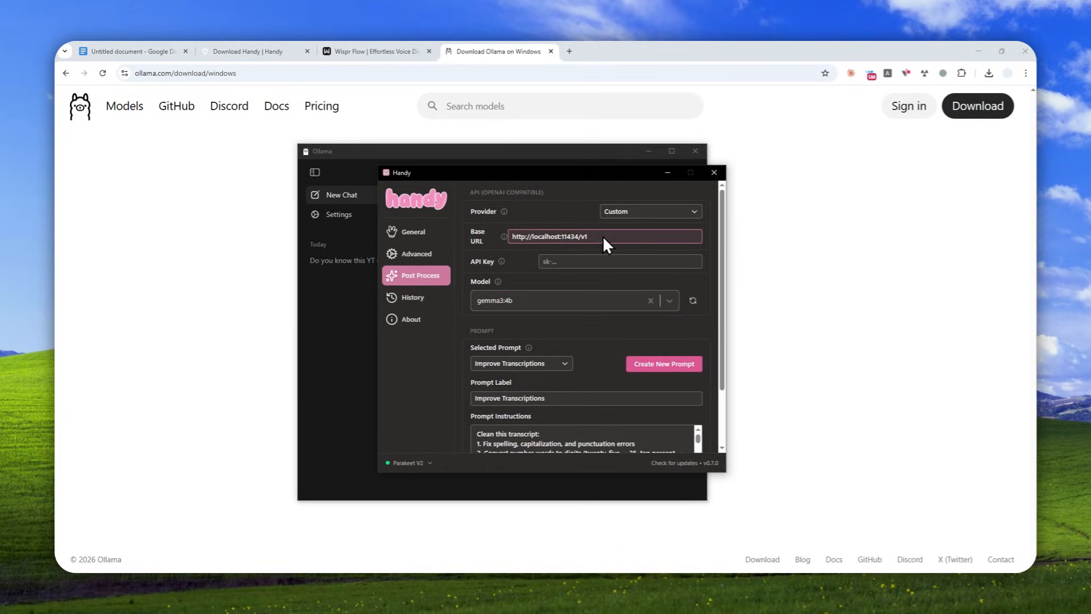
{"action": "left_click", "coordinate": [524, 237]}
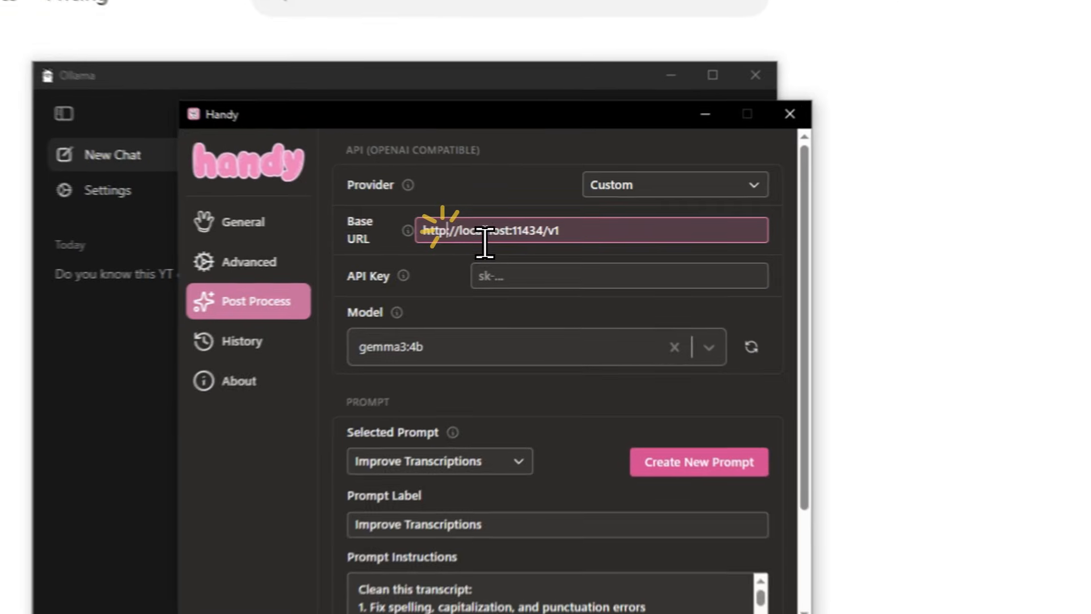
{"action": "double_click", "coordinate": [542, 236]}
{"action": "left_click", "coordinate": [564, 236]}
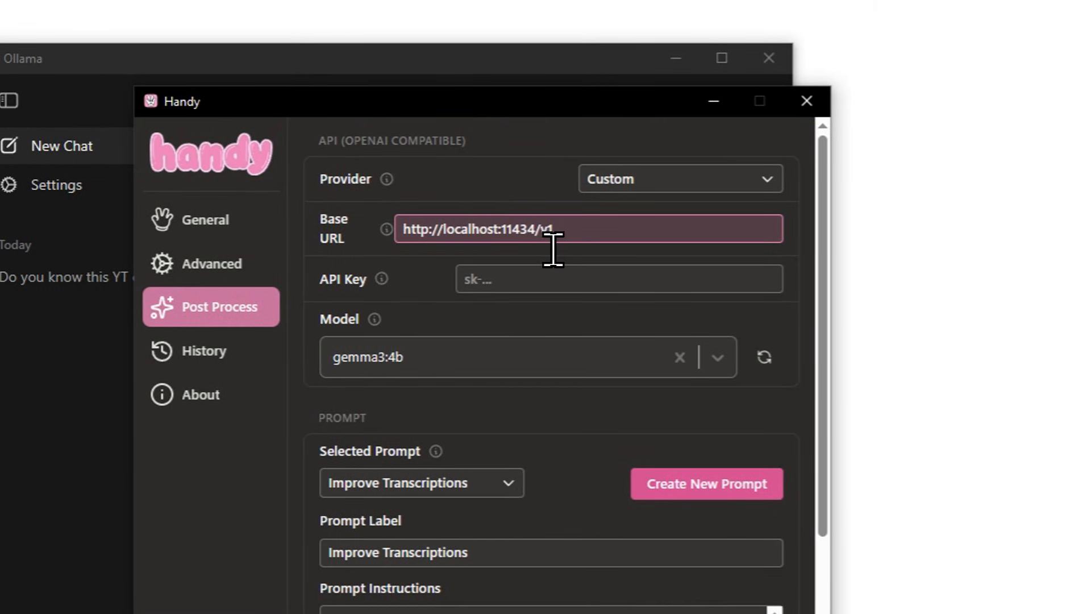
{"action": "left_click", "coordinate": [551, 244]}
{"action": "left_click_drag", "start_coordinate": [606, 246], "coordinate": [382, 236]}
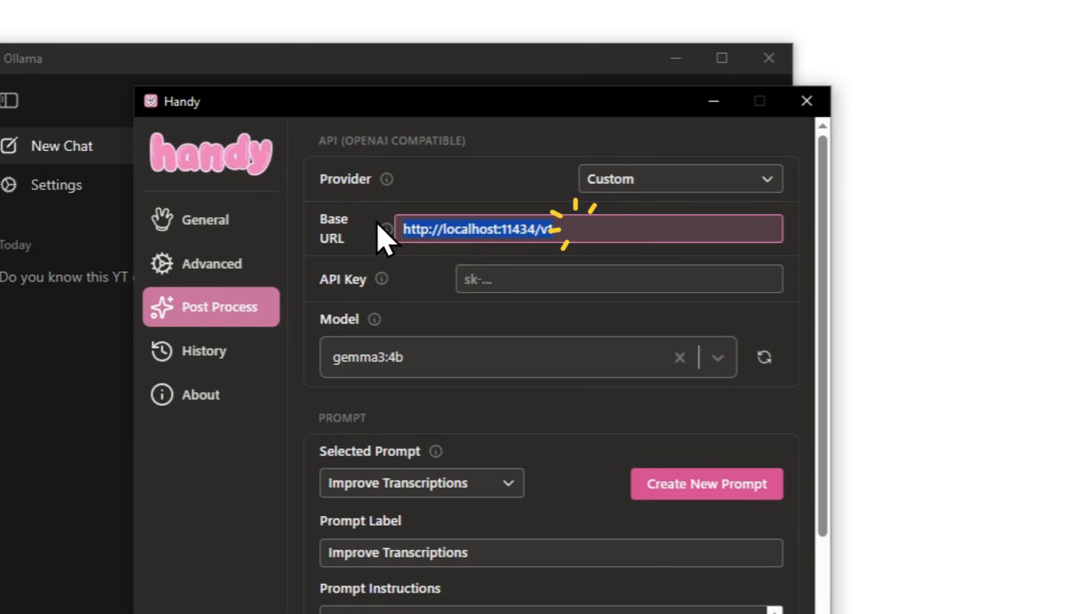
{"action": "left_click", "coordinate": [480, 276]}
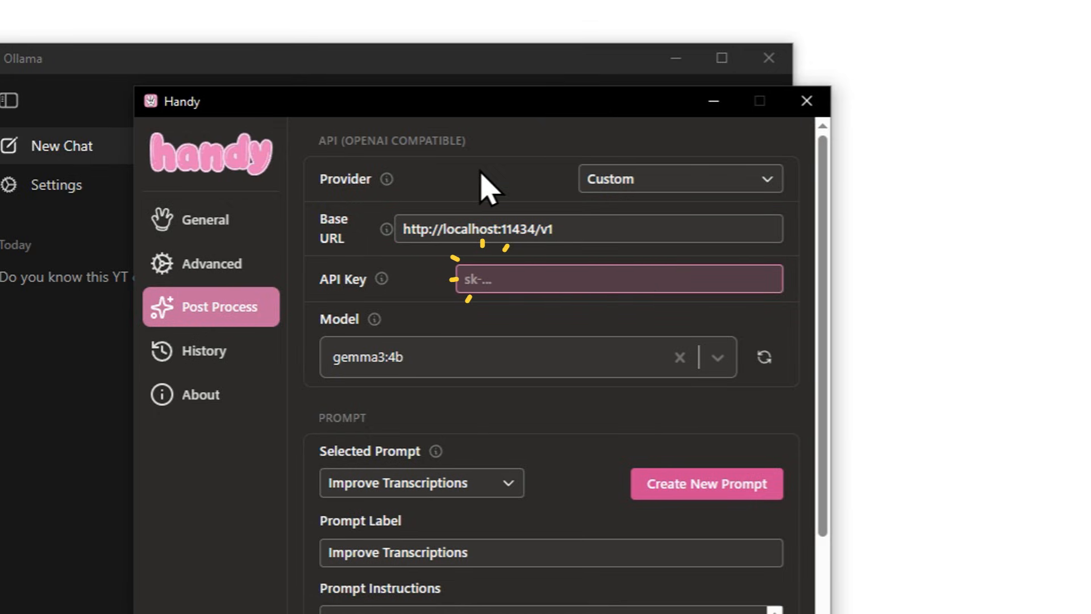
{"action": "left_click_drag", "start_coordinate": [565, 229], "coordinate": [450, 238]}
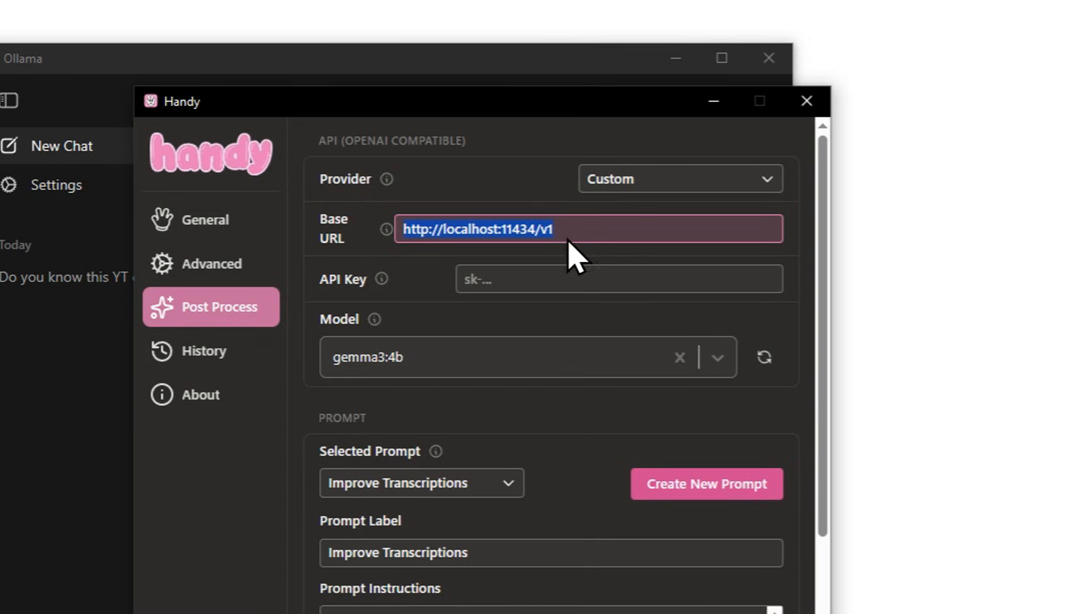
Refresh the post-processing model list and select gemma3:4b as the model.
{"action": "left_click", "coordinate": [758, 355]}
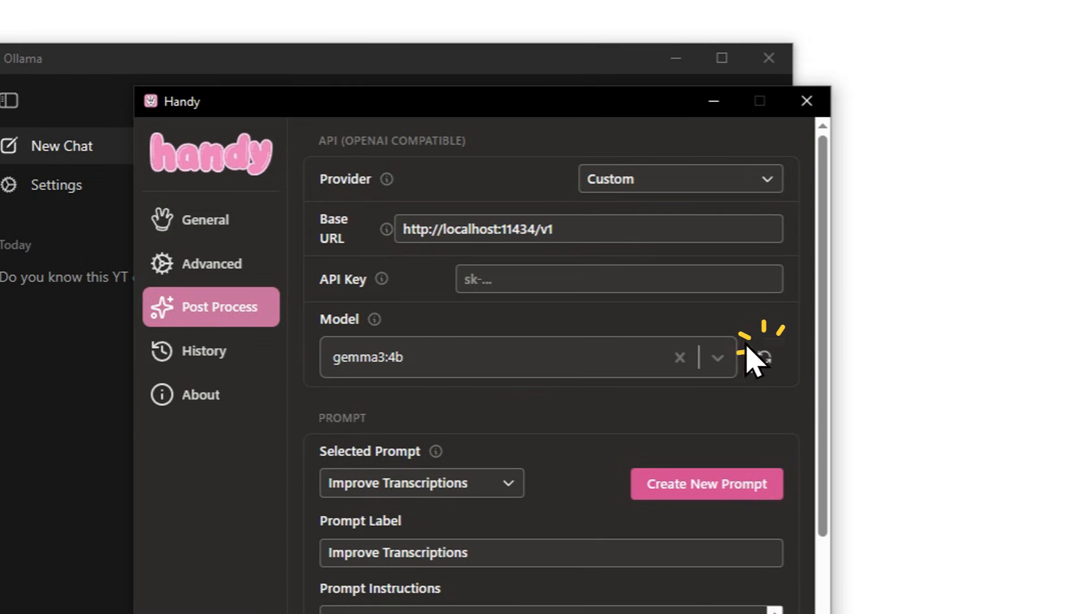
{"action": "left_click", "coordinate": [718, 358]}
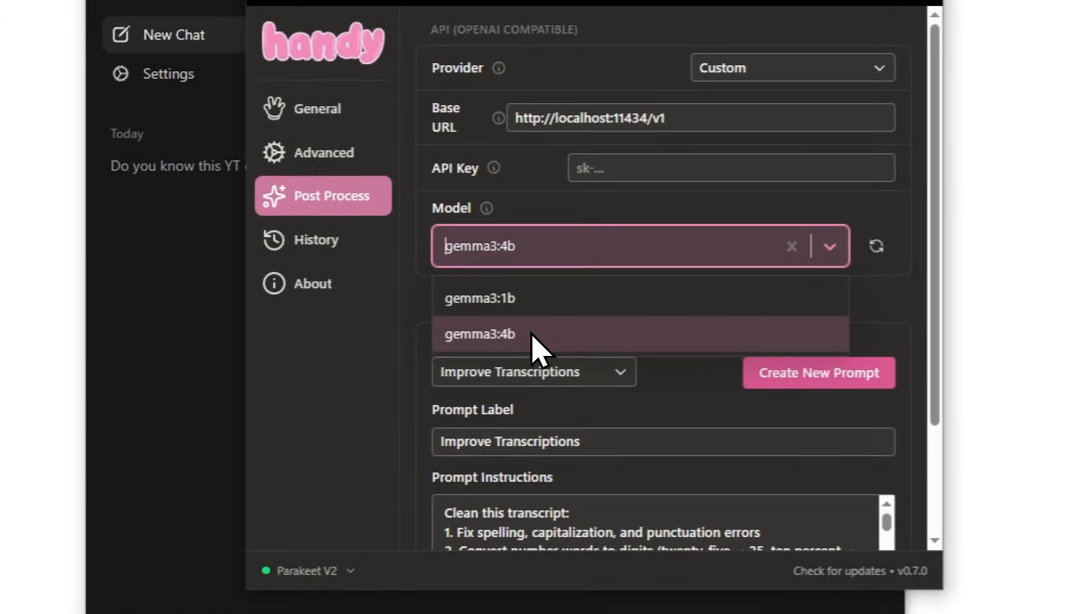
{"action": "left_click", "coordinate": [537, 341]}
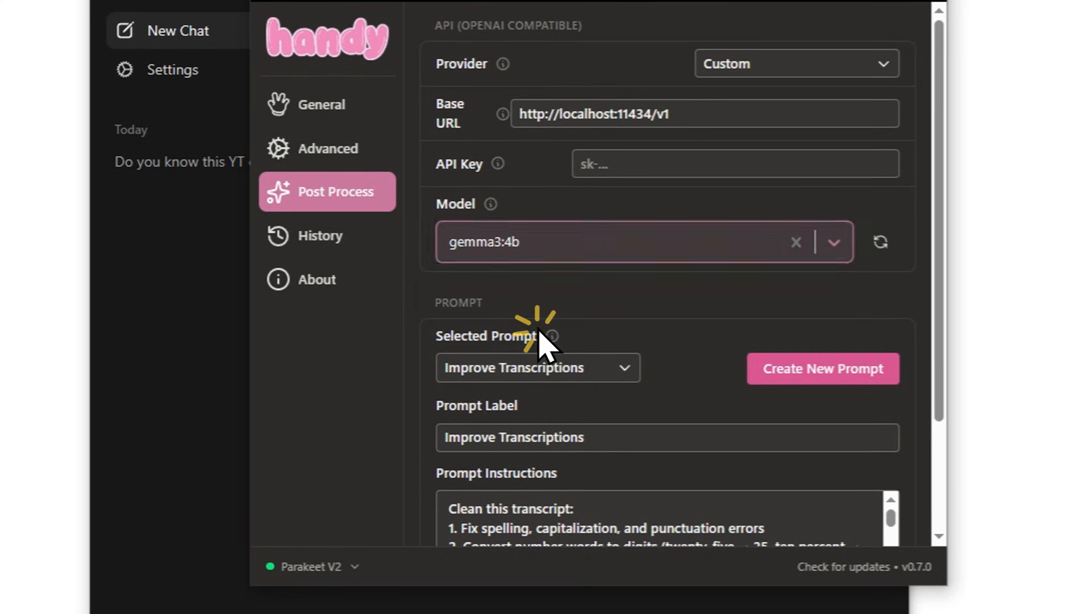
Select Improve Transcriptions as the post-processing prompt.
{"action": "scroll", "coordinate": [627, 295], "scroll_direction": "down", "scroll_amount": 1}
{"action": "scroll", "coordinate": [628, 278], "scroll_direction": "down", "scroll_amount": 1}
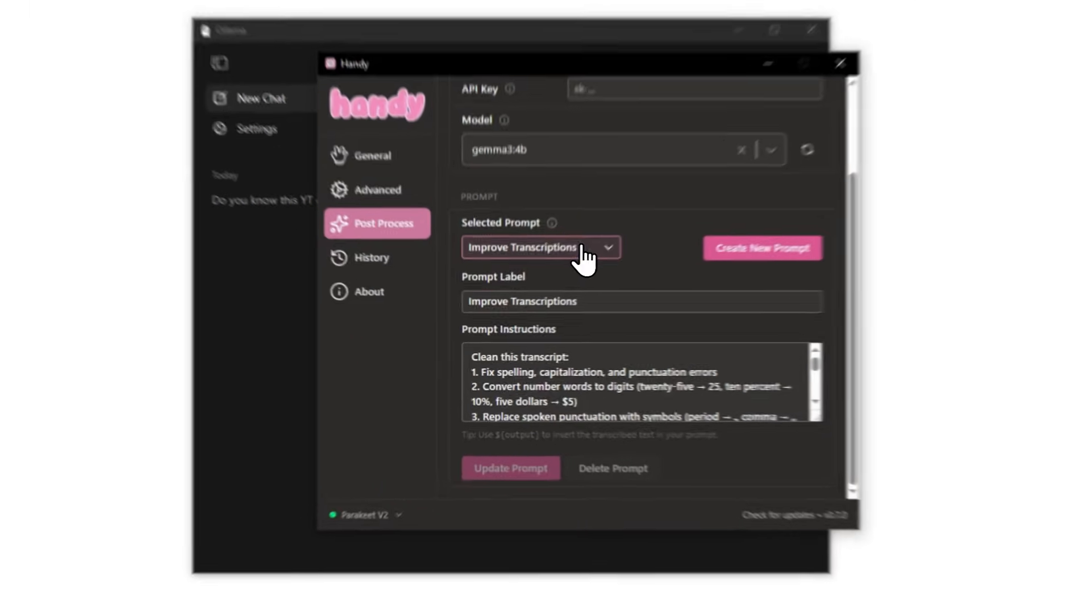
{"action": "left_click", "coordinate": [550, 293]}
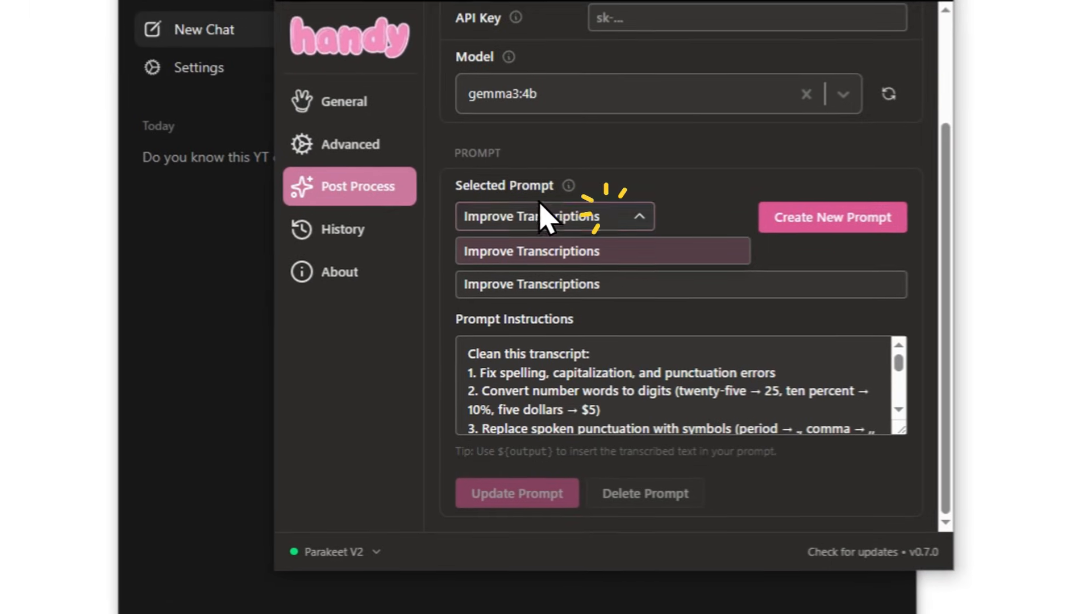
{"action": "left_click", "coordinate": [574, 250]}
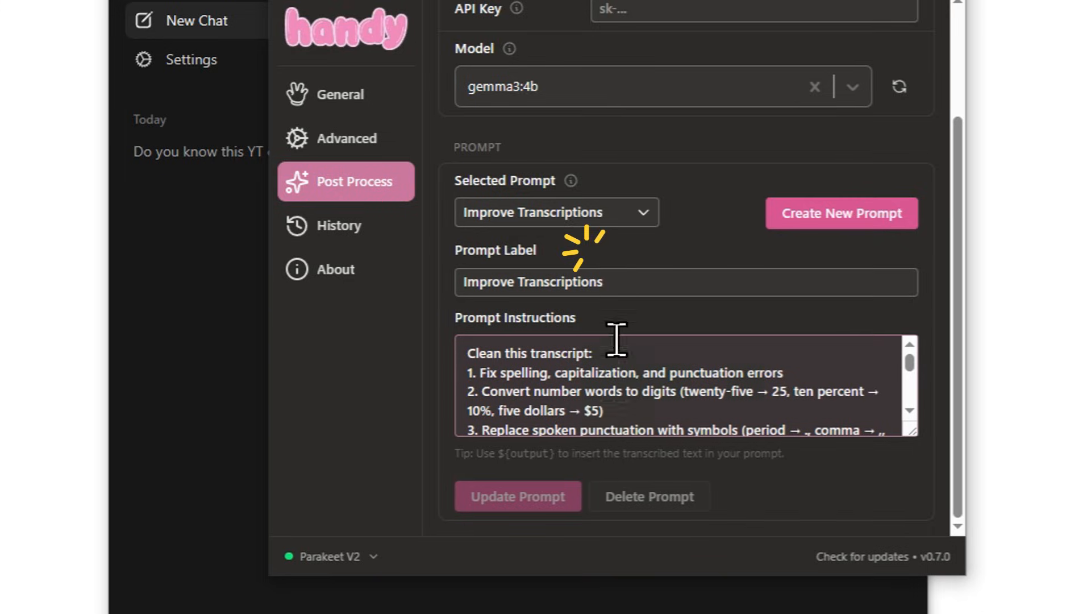
Read through the prompt instructions of Improve Transcriptions, from the numbered cleanup rules to the note on preserving meaning and word order.
{"action": "left_click", "coordinate": [591, 398]}
{"action": "scroll", "coordinate": [652, 413], "scroll_direction": "down", "scroll_amount": 3}
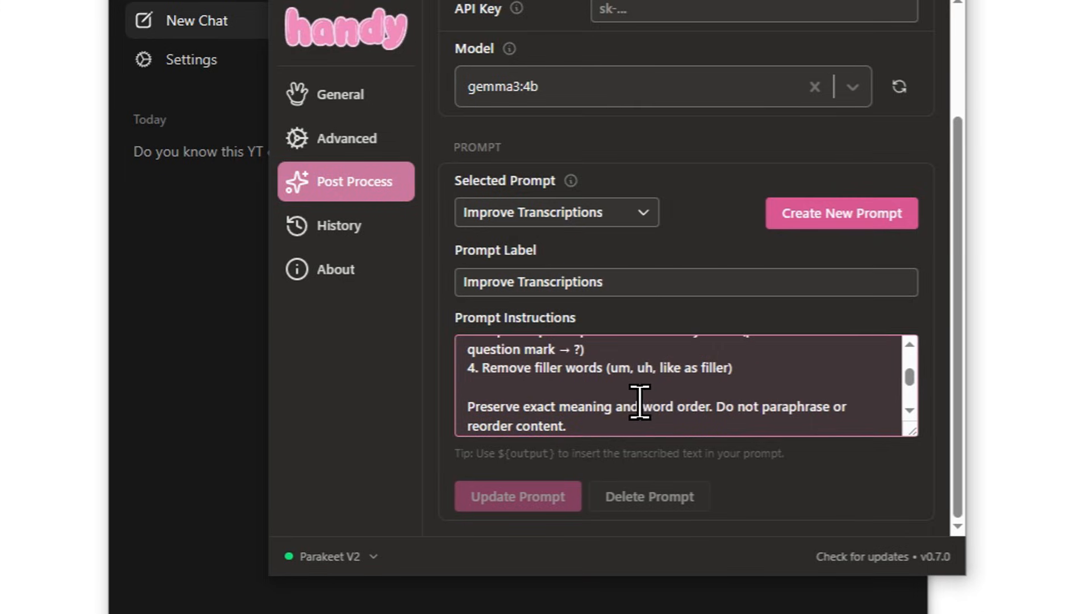
{"action": "scroll", "coordinate": [618, 393], "scroll_direction": "up", "scroll_amount": 3}
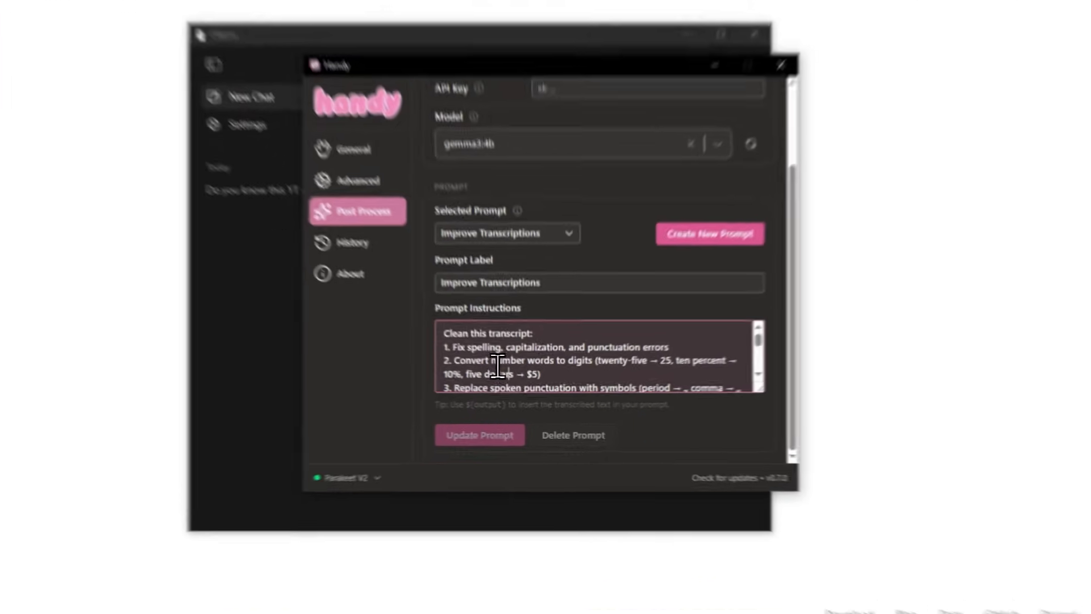
{"action": "left_click", "coordinate": [492, 372]}
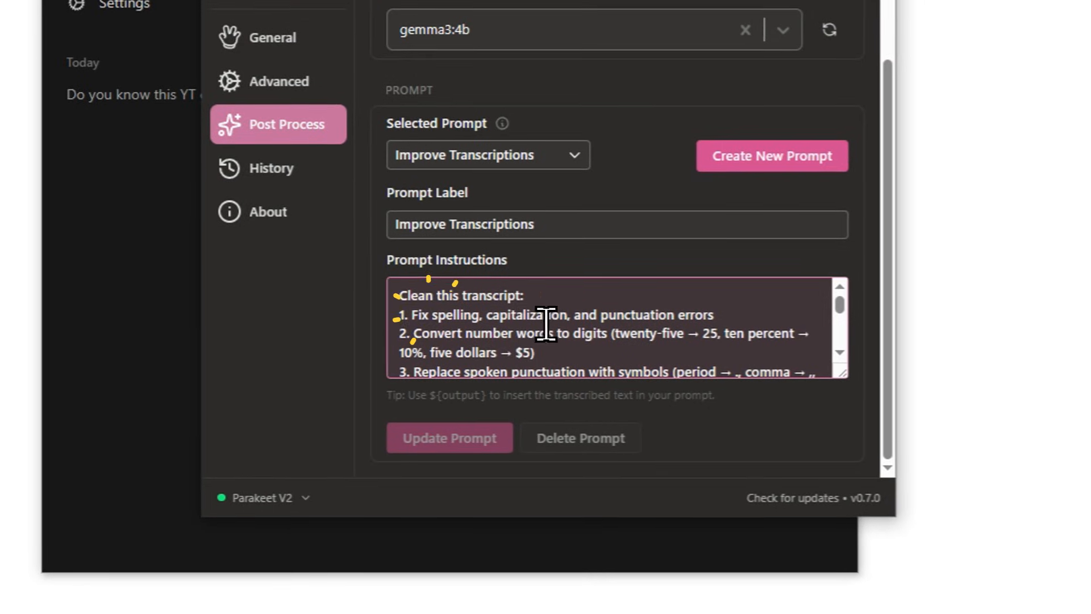
{"action": "scroll", "coordinate": [568, 329], "scroll_direction": "down", "scroll_amount": 3}
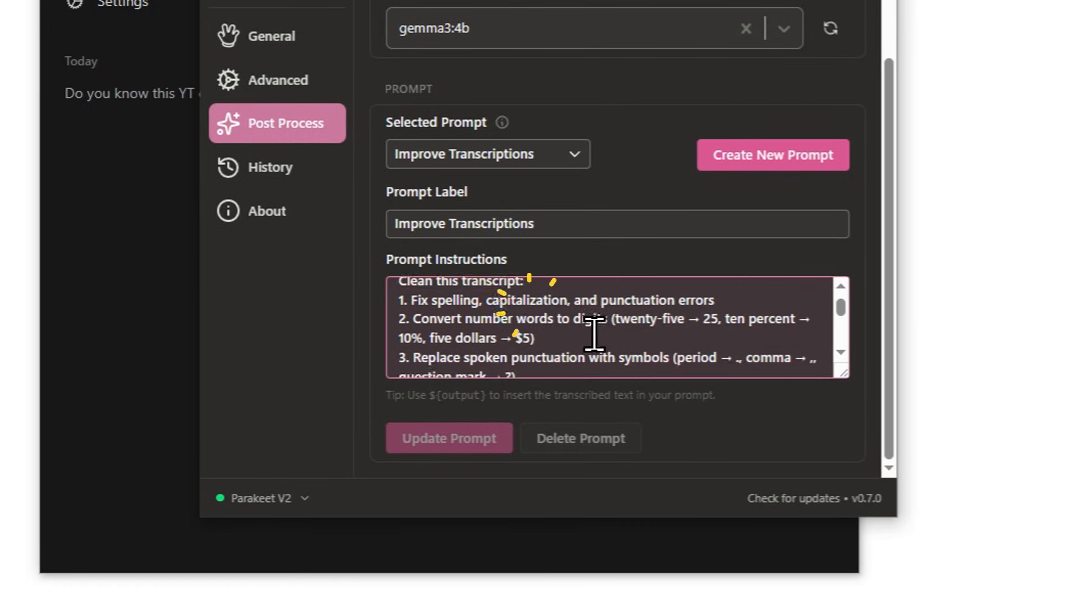
{"action": "scroll", "coordinate": [578, 330], "scroll_direction": "up", "scroll_amount": 3}
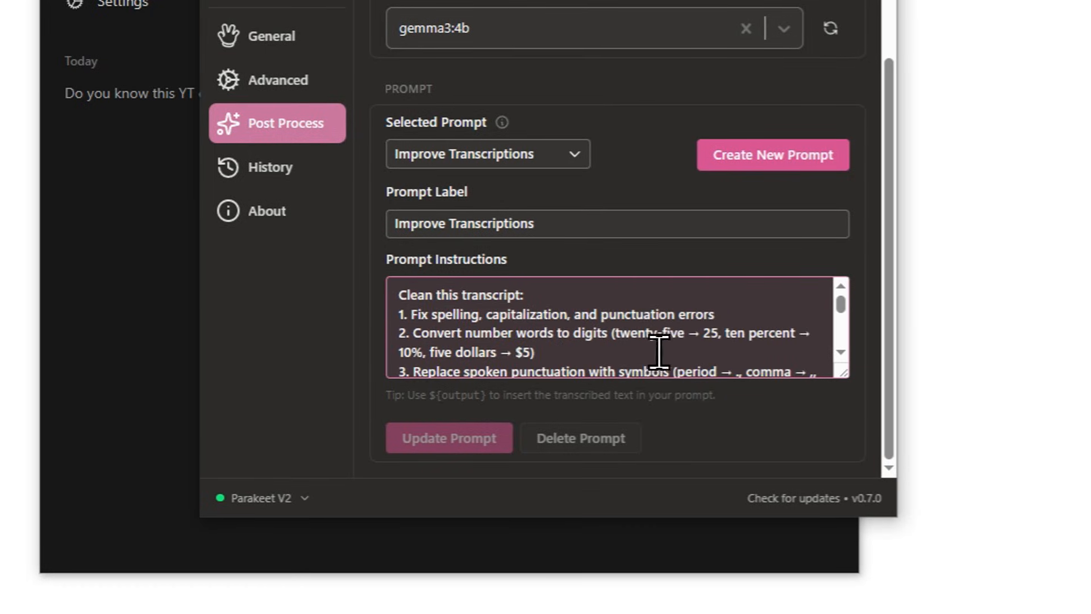
{"action": "scroll", "coordinate": [680, 350], "scroll_direction": "down", "scroll_amount": 3}
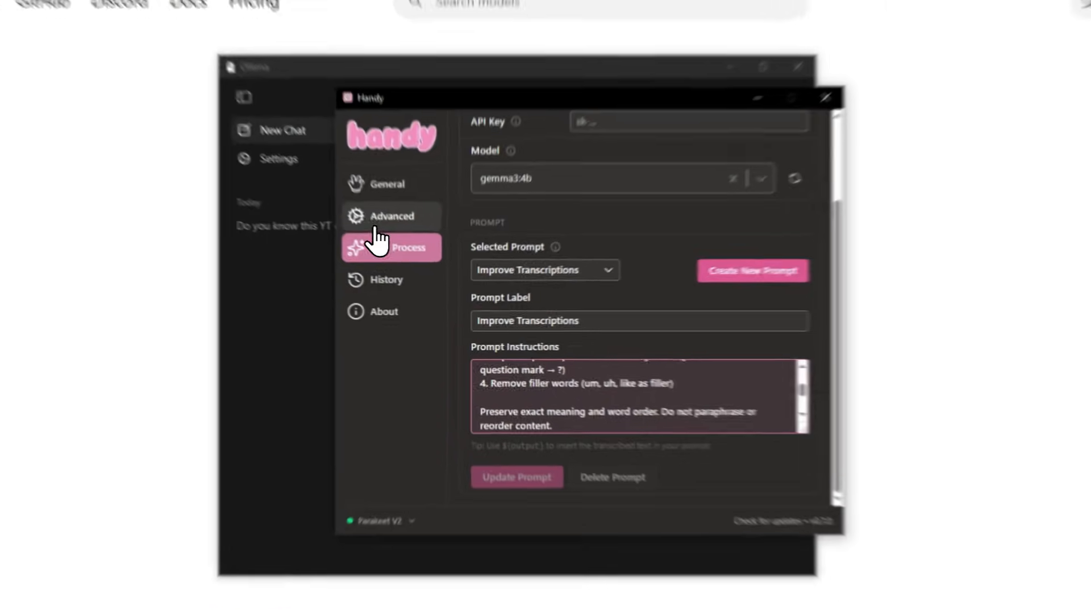
Check the Post Processing option among the experimental features in Handy's advanced settings.
{"action": "left_click", "coordinate": [416, 254]}
{"action": "scroll", "coordinate": [480, 261], "scroll_direction": "down", "scroll_amount": 3}
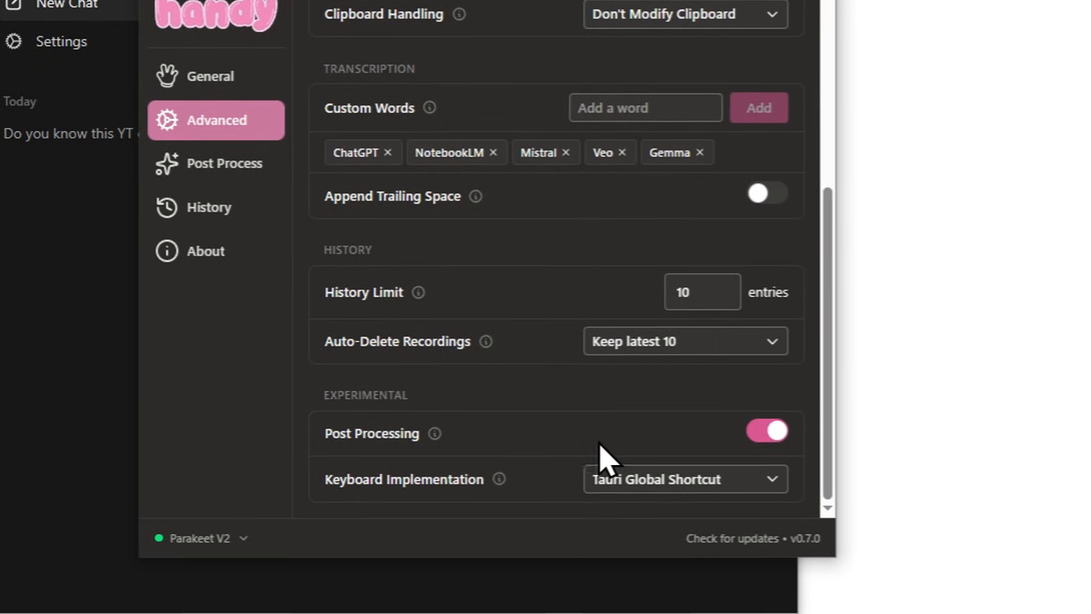
Switch to the untitled Google Docs document in the browser and go to the No LLM and With LLM test sentences.
{"action": "left_click", "coordinate": [900, 477]}
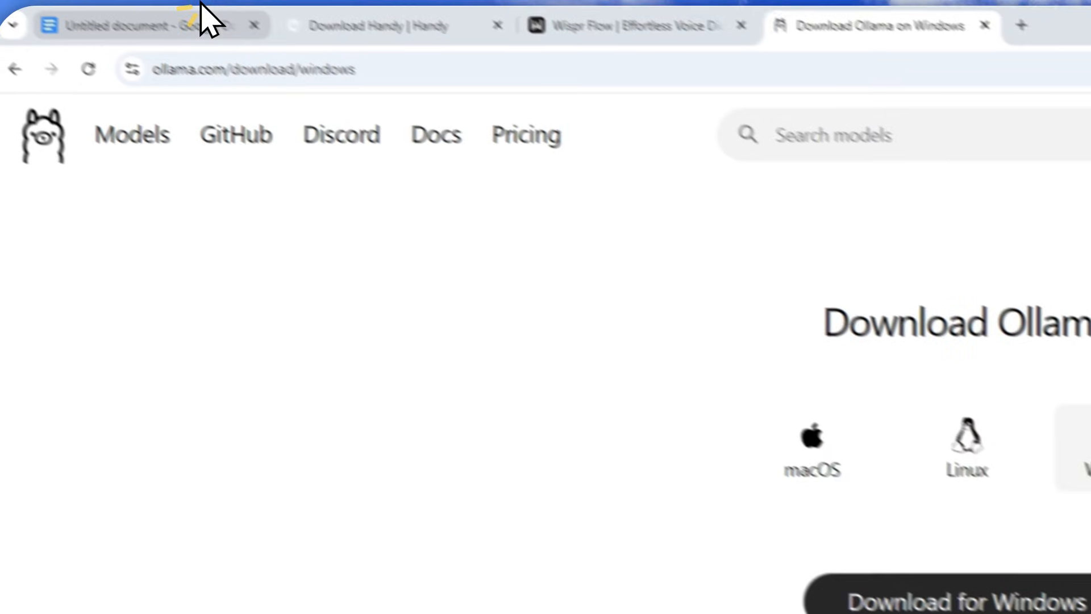
{"action": "left_click", "coordinate": [206, 19]}
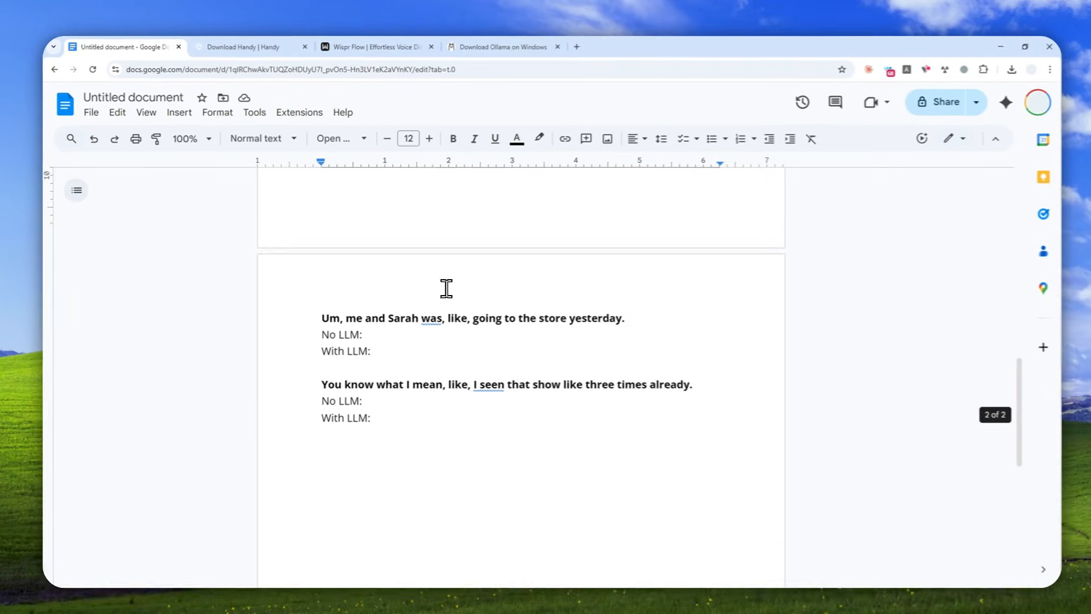
{"action": "scroll", "coordinate": [456, 326], "scroll_direction": "down", "scroll_amount": 1}
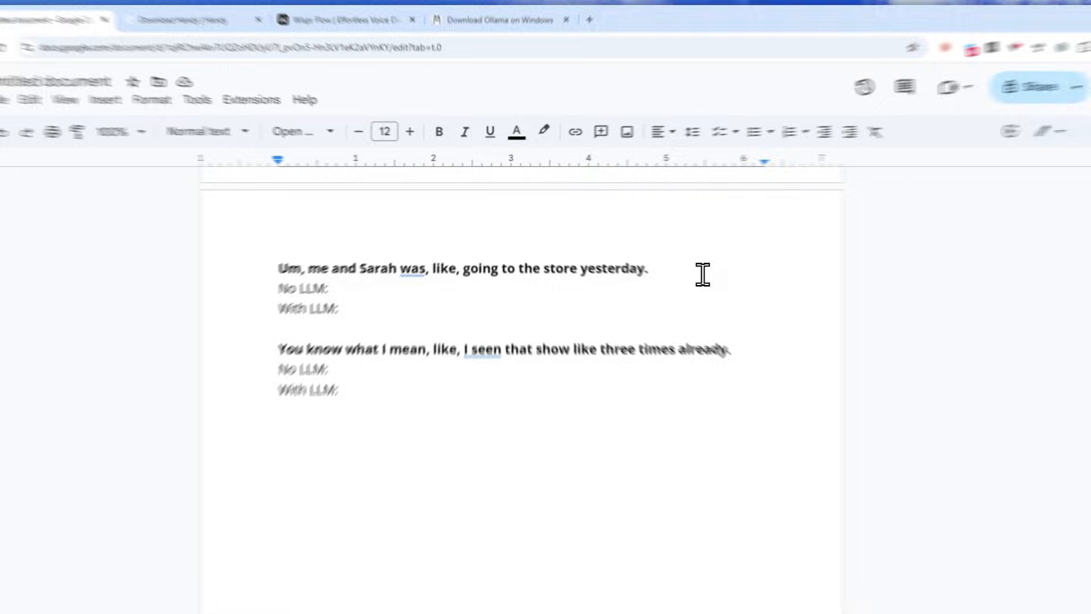
Switch to Handy, check that Post Processing is off and which transcription model is active, and return to the Google Docs document.
{"action": "left_click_drag", "start_coordinate": [624, 250], "coordinate": [323, 246]}
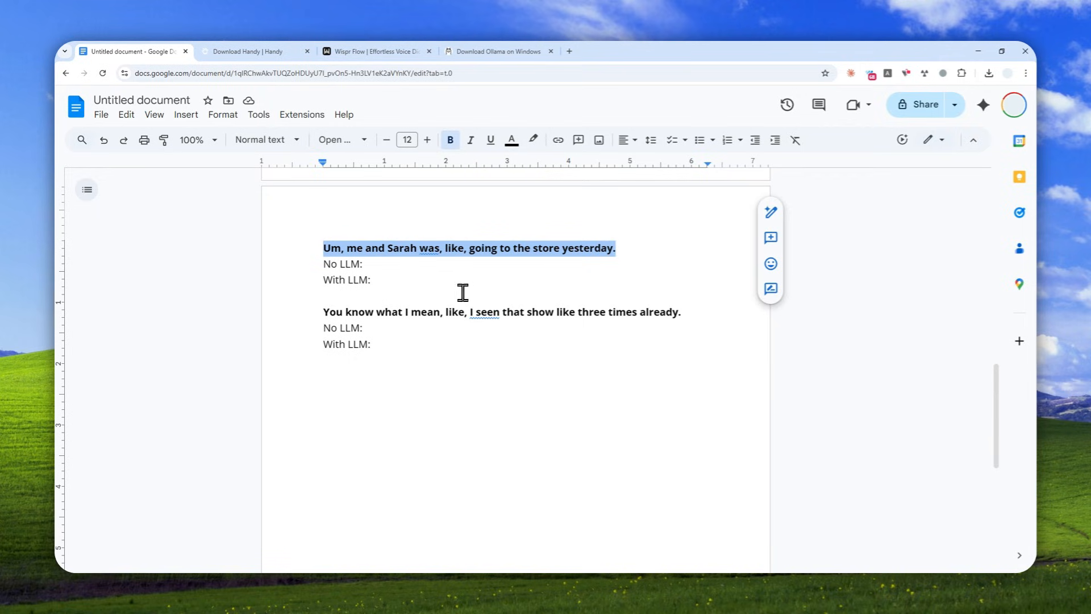
{"action": "left_click", "coordinate": [398, 265]}
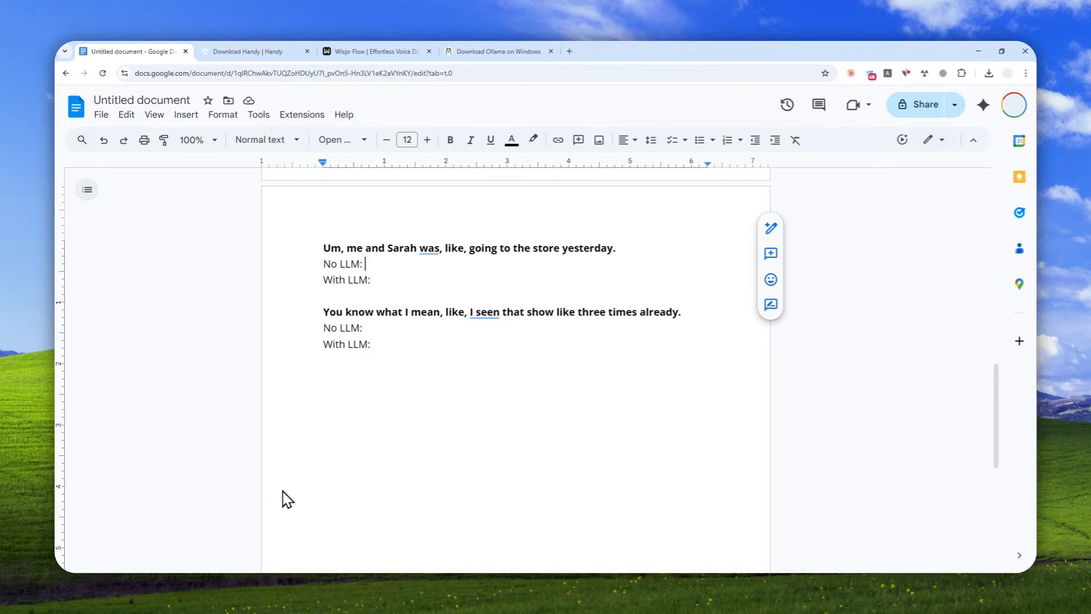
{"action": "left_click", "coordinate": [193, 581]}
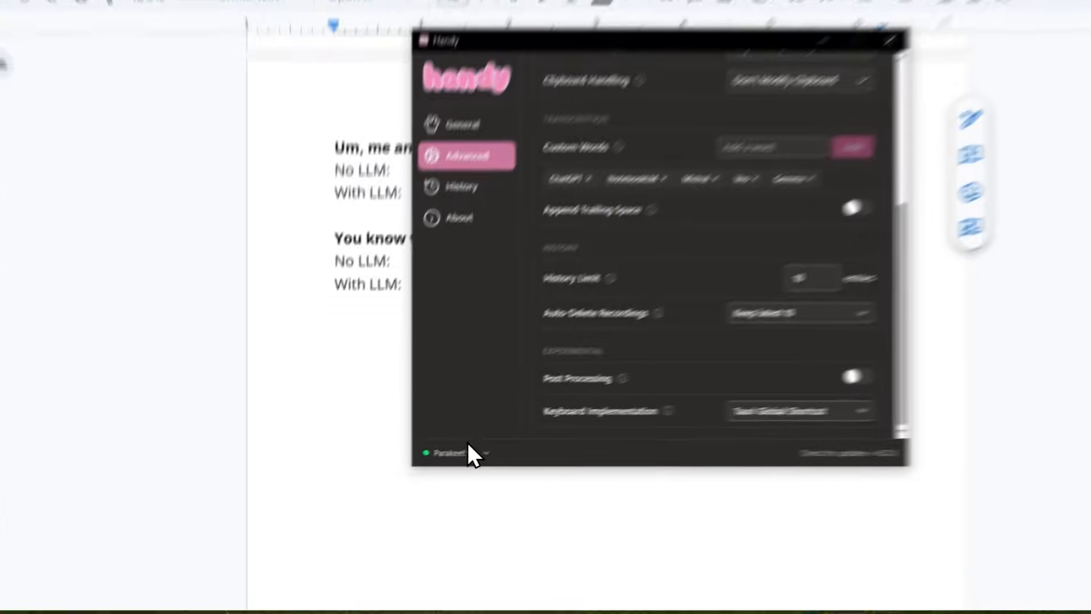
{"action": "left_click", "coordinate": [406, 462]}
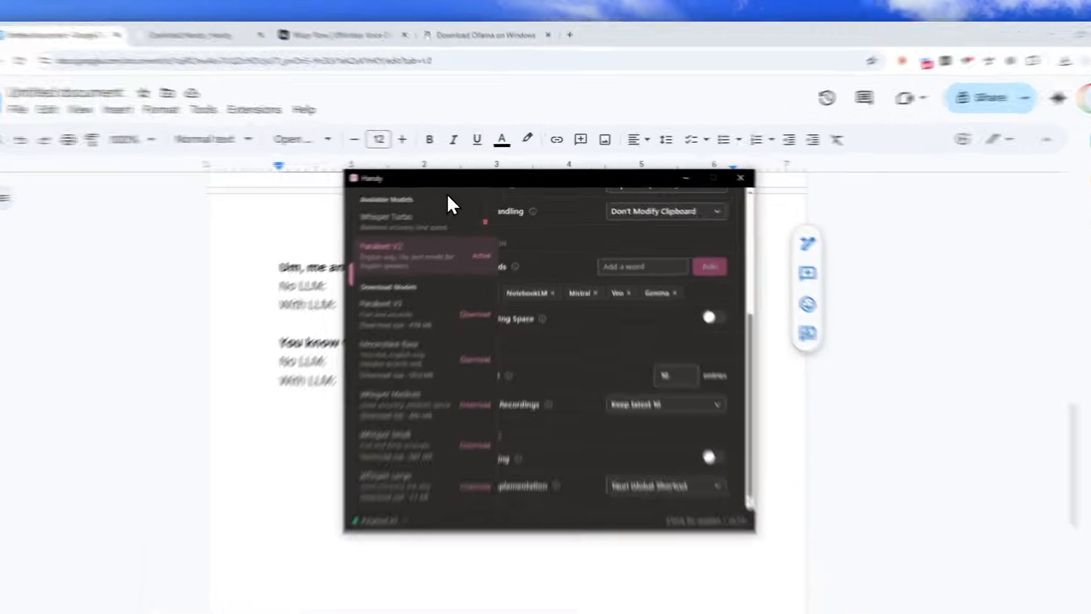
{"action": "left_click", "coordinate": [459, 173]}
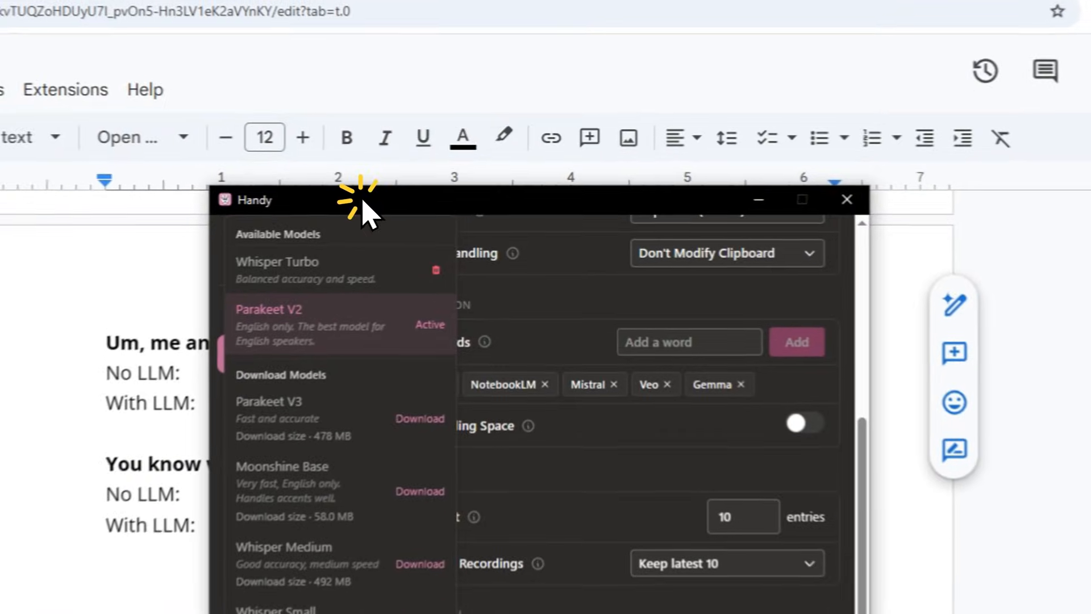
{"action": "left_click", "coordinate": [759, 199]}
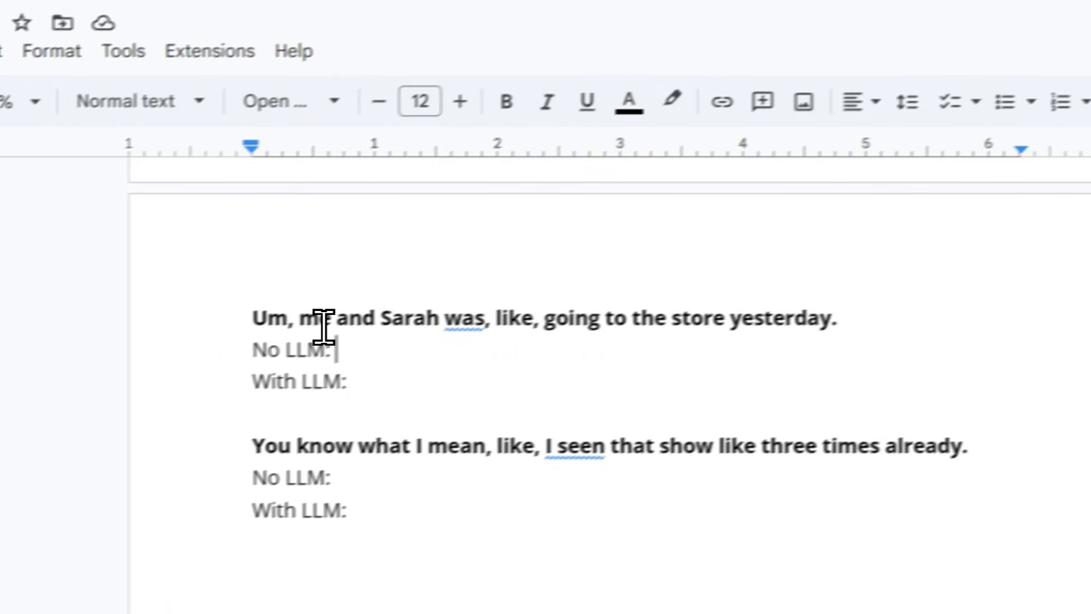
Dictate the first bold test sentence into its No LLM line and examine the word "was" in the transcription.
{"action": "left_click_drag", "start_coordinate": [252, 318], "coordinate": [917, 325]}
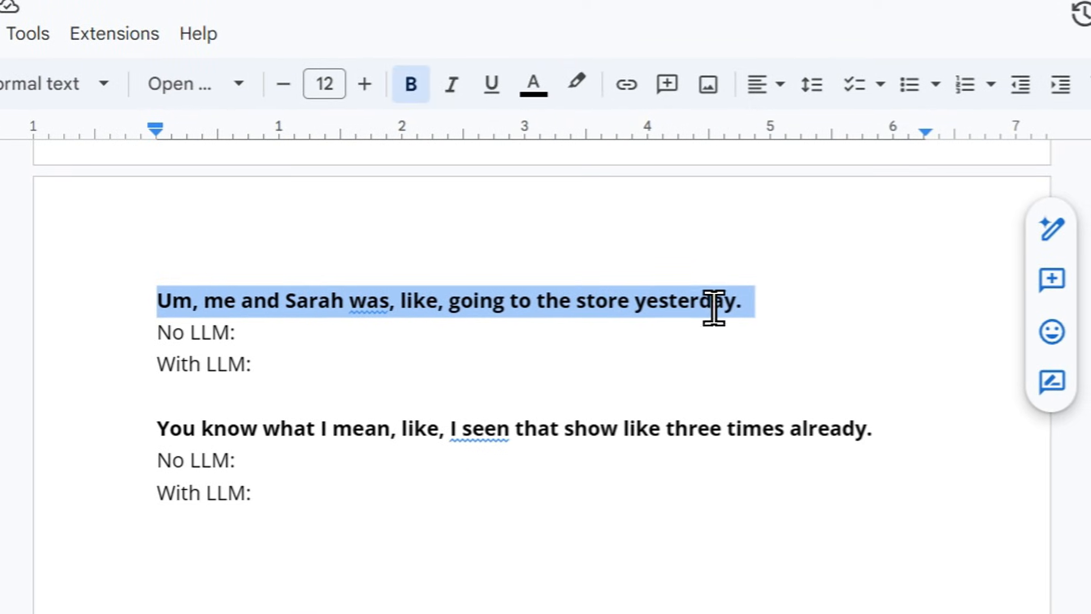
{"action": "left_click", "coordinate": [250, 328]}
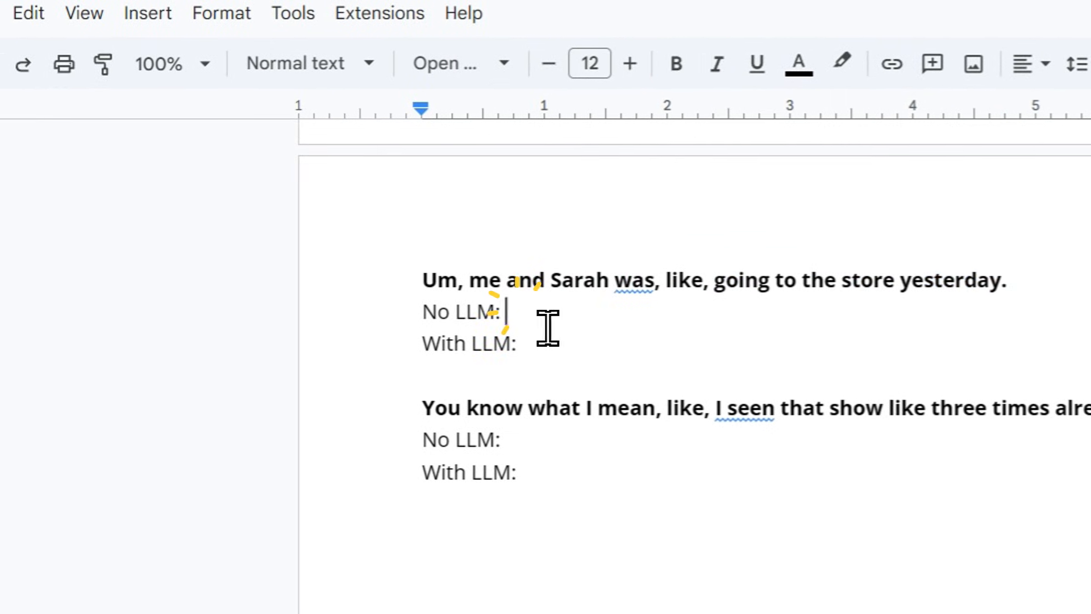
{"action": "key", "text": "ctrl+space"}
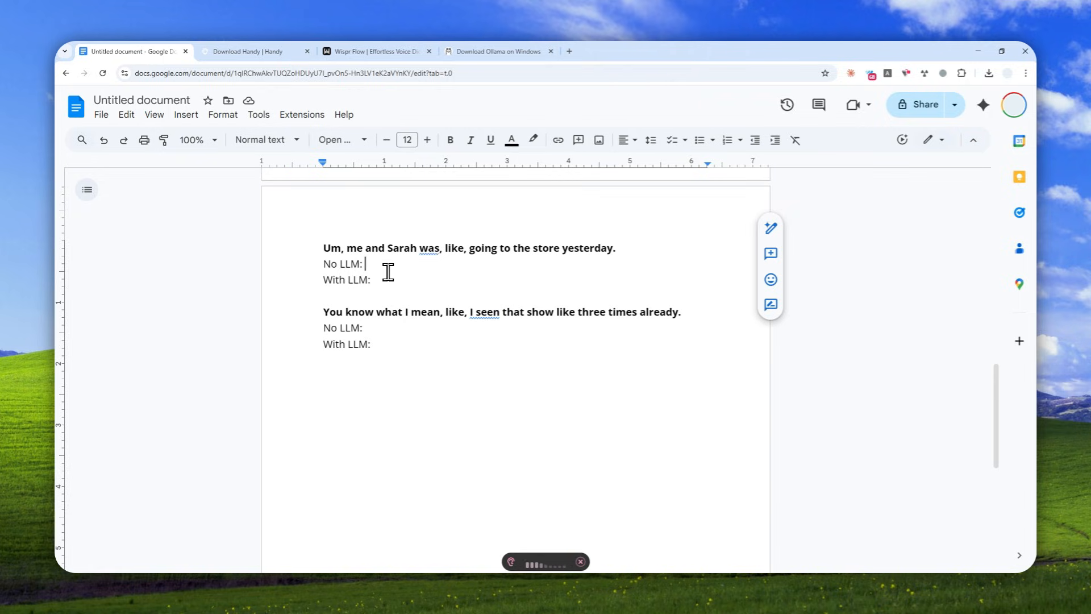
{"action": "type", "text": "me and Sara was like going to the store yesterday."}
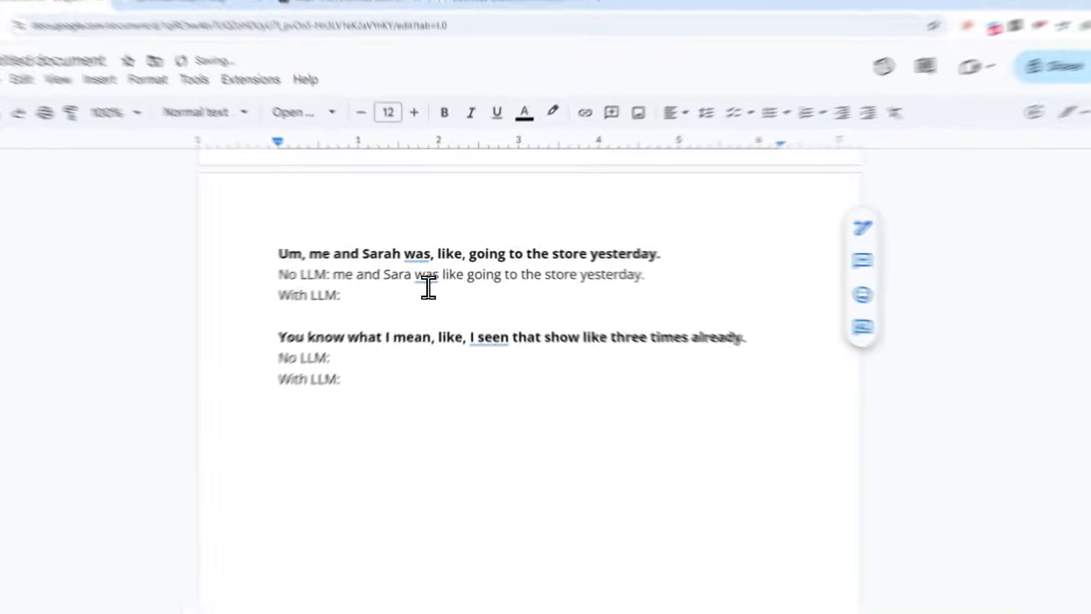
{"action": "left_click", "coordinate": [425, 263]}
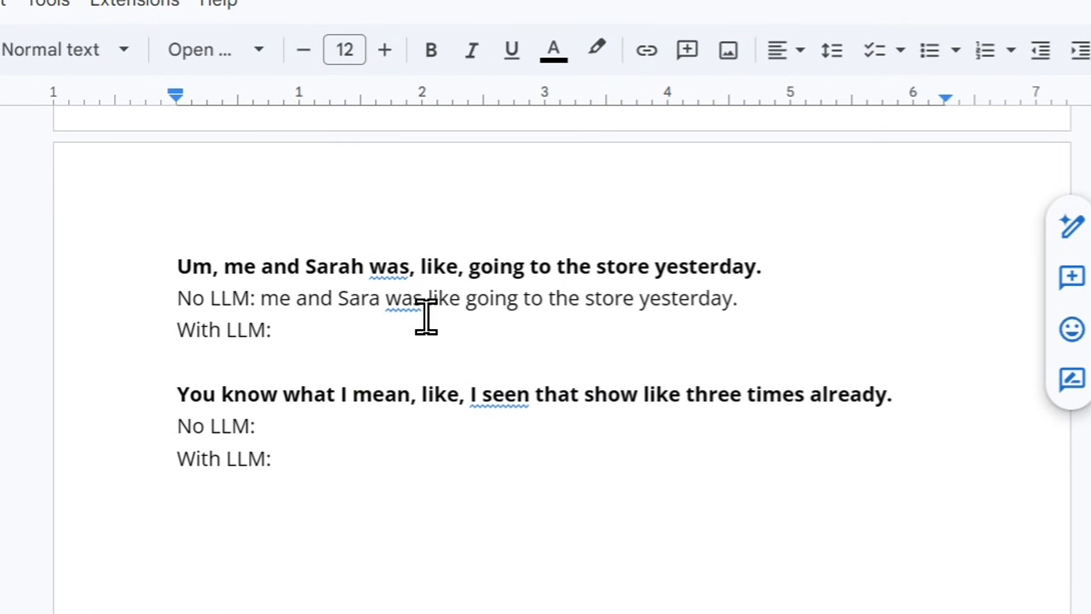
{"action": "left_click", "coordinate": [417, 310]}
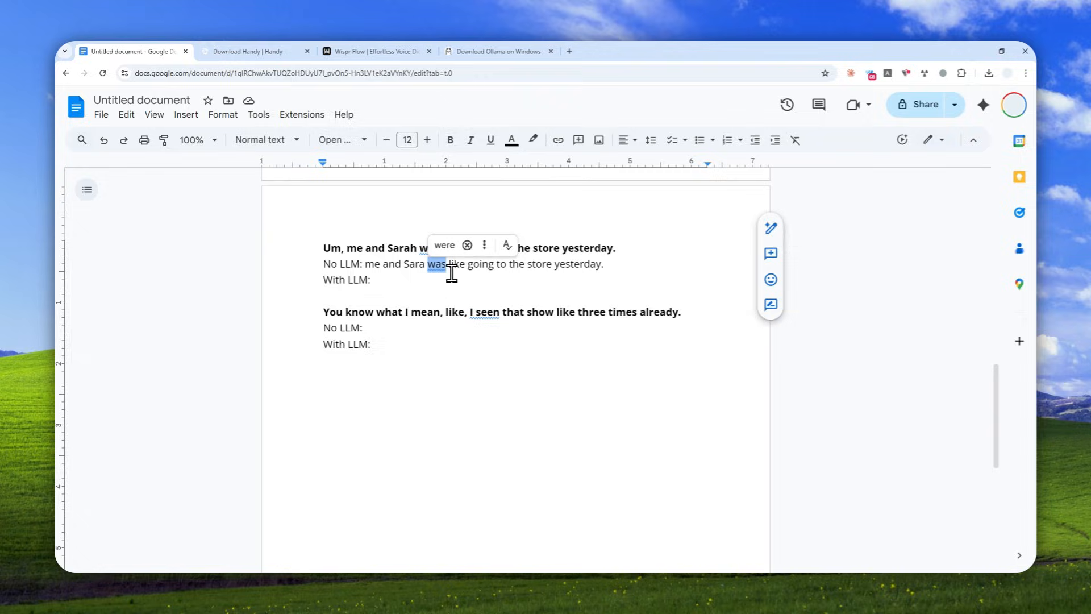
Dictate "You know what I mean, like, I seen that show like three times already." into its No LLM line and inspect "I seen".
{"action": "left_click", "coordinate": [376, 327]}
{"action": "key", "text": "ctrl+space"}
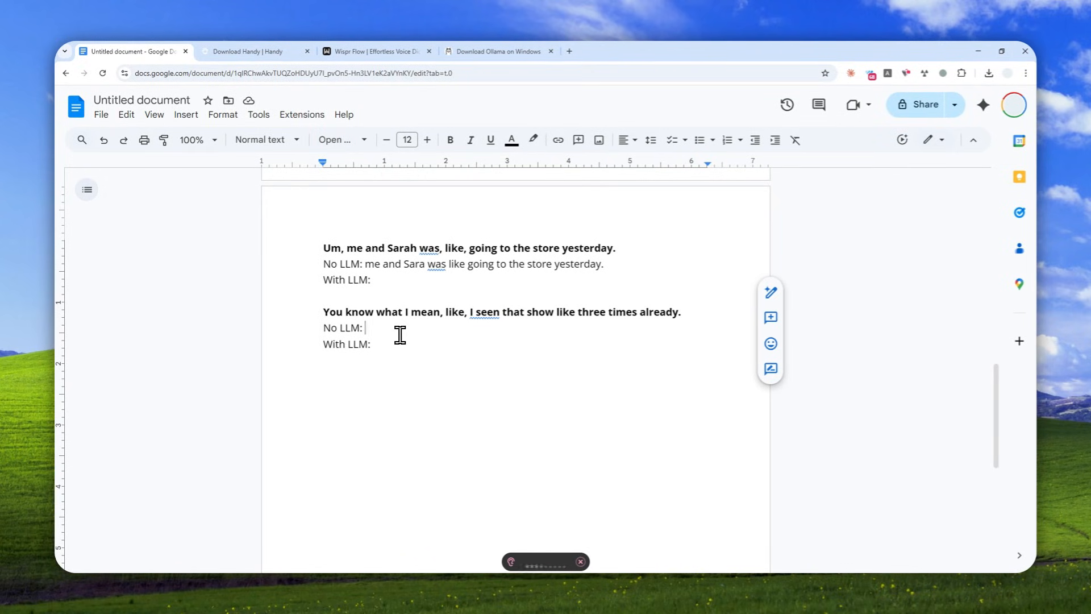
{"action": "type", "text": "You know what I mean like I seen that show like three times already."}
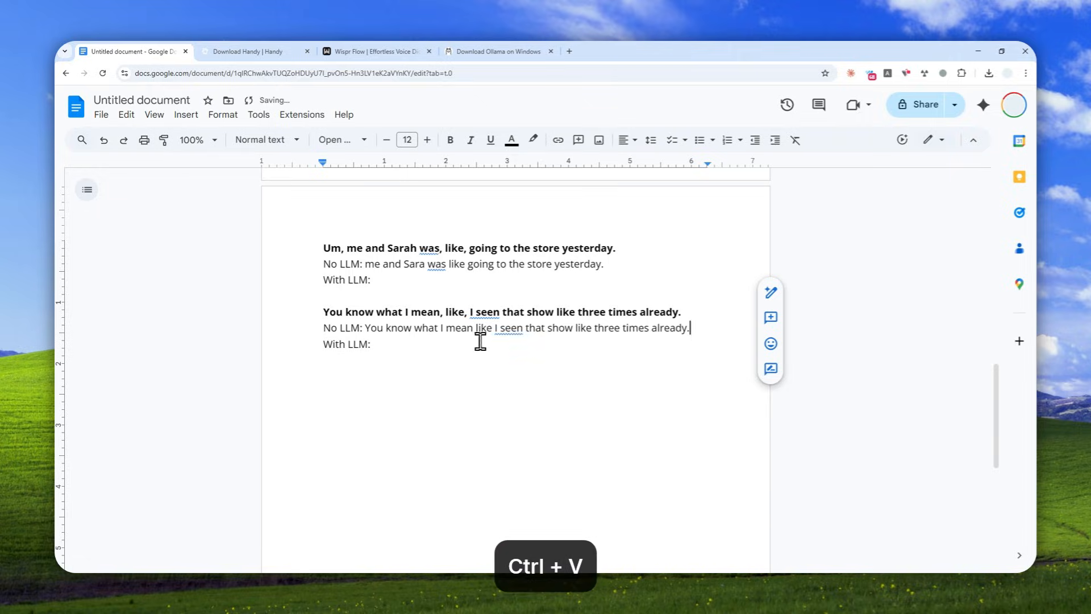
{"action": "left_click", "coordinate": [520, 334]}
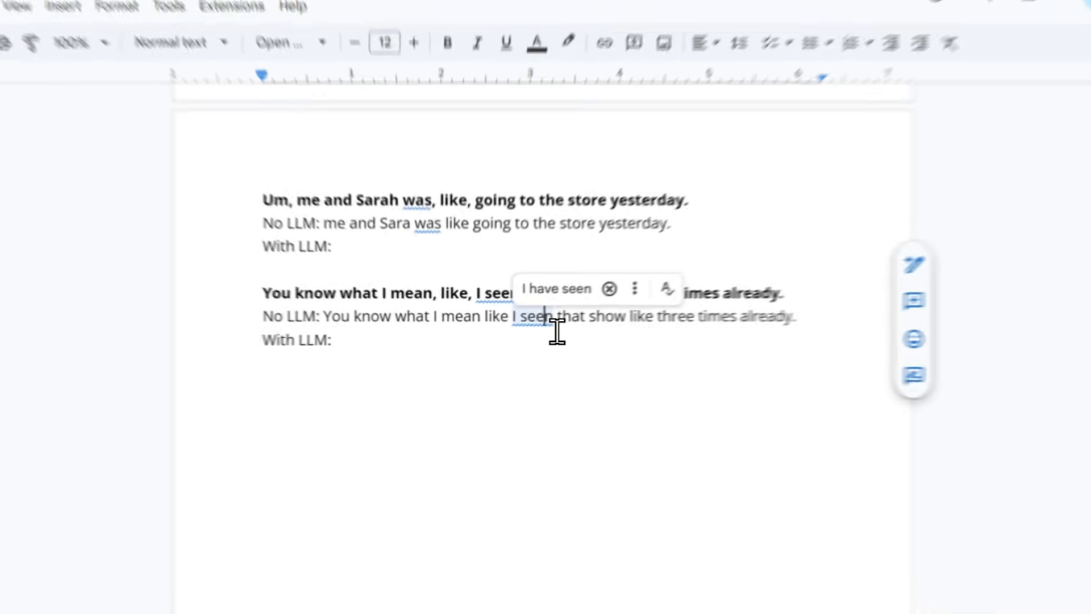
Switch to Handy, turn on Post Processing among the experimental features, and review the post-processing provider, model and prompt settings.
{"action": "left_click", "coordinate": [193, 583]}
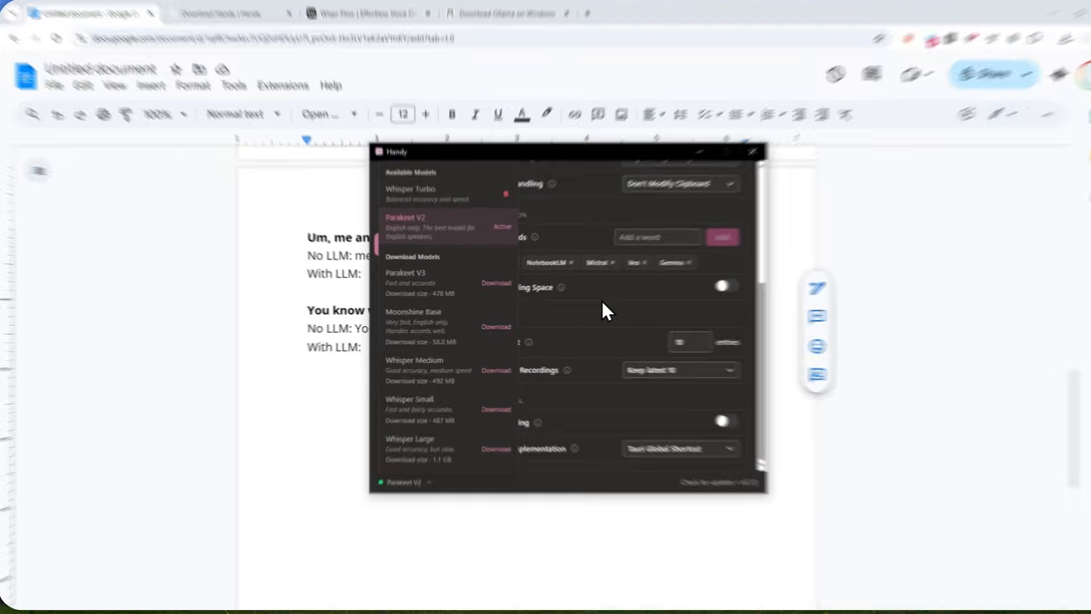
{"action": "left_click", "coordinate": [587, 306]}
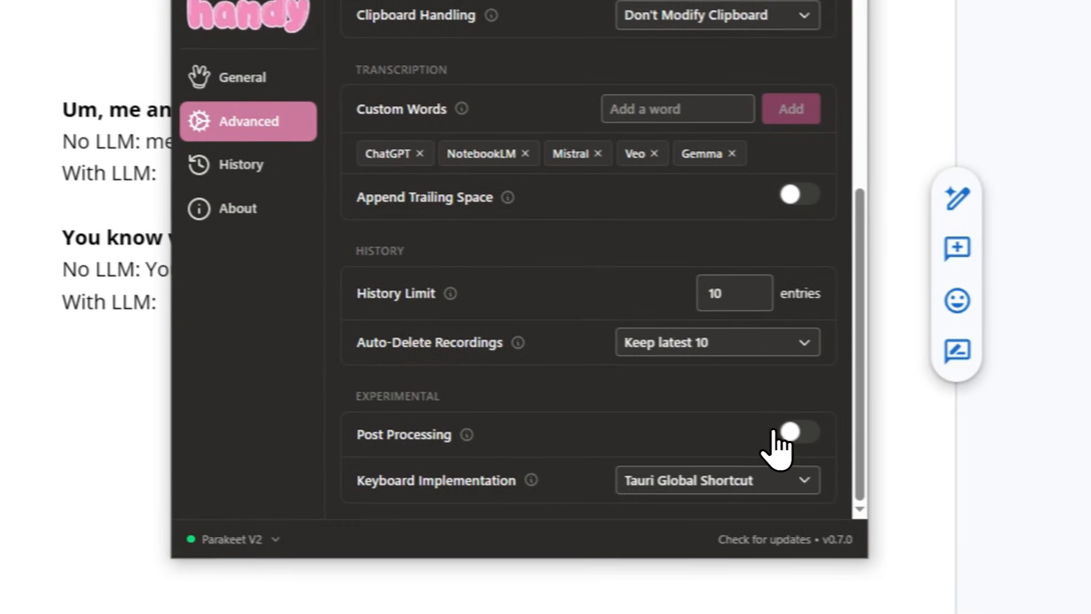
{"action": "left_click", "coordinate": [946, 494]}
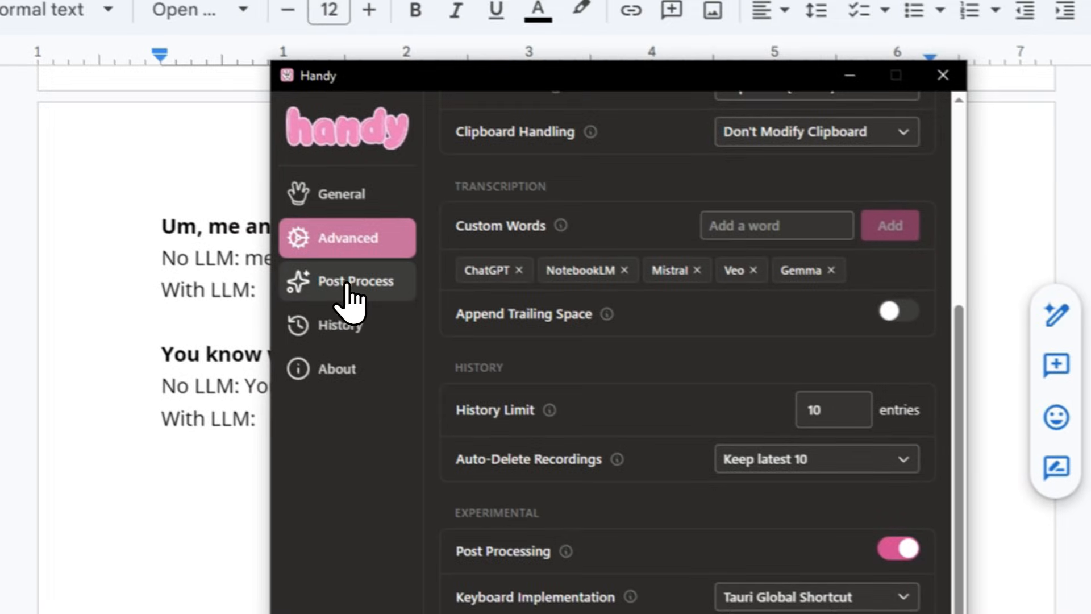
{"action": "left_click", "coordinate": [229, 158]}
{"action": "scroll", "coordinate": [675, 336], "scroll_direction": "up", "scroll_amount": 3}
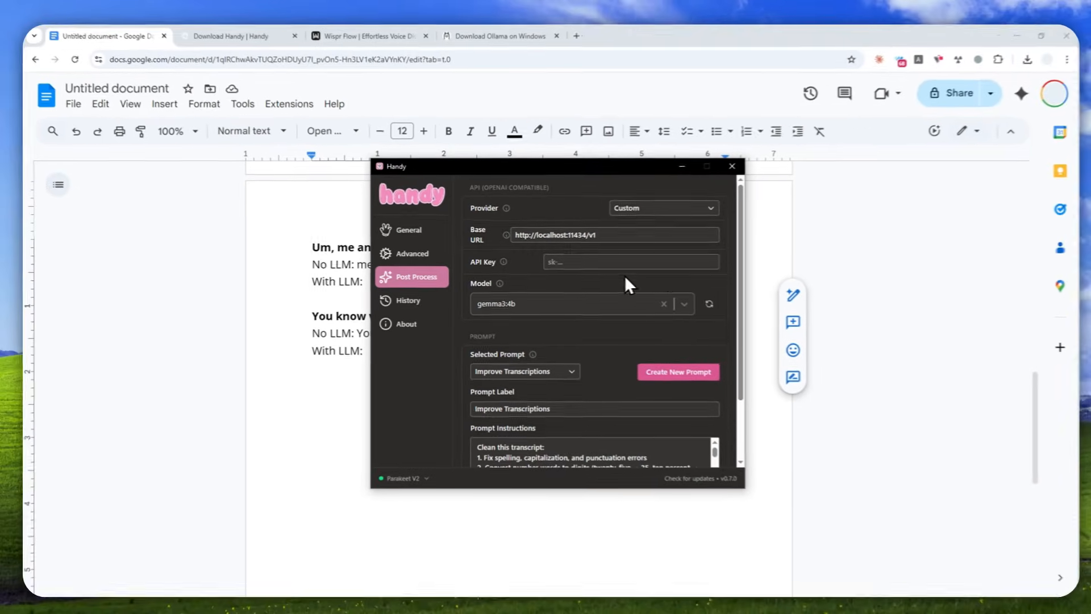
{"action": "scroll", "coordinate": [582, 320], "scroll_direction": "down", "scroll_amount": 3}
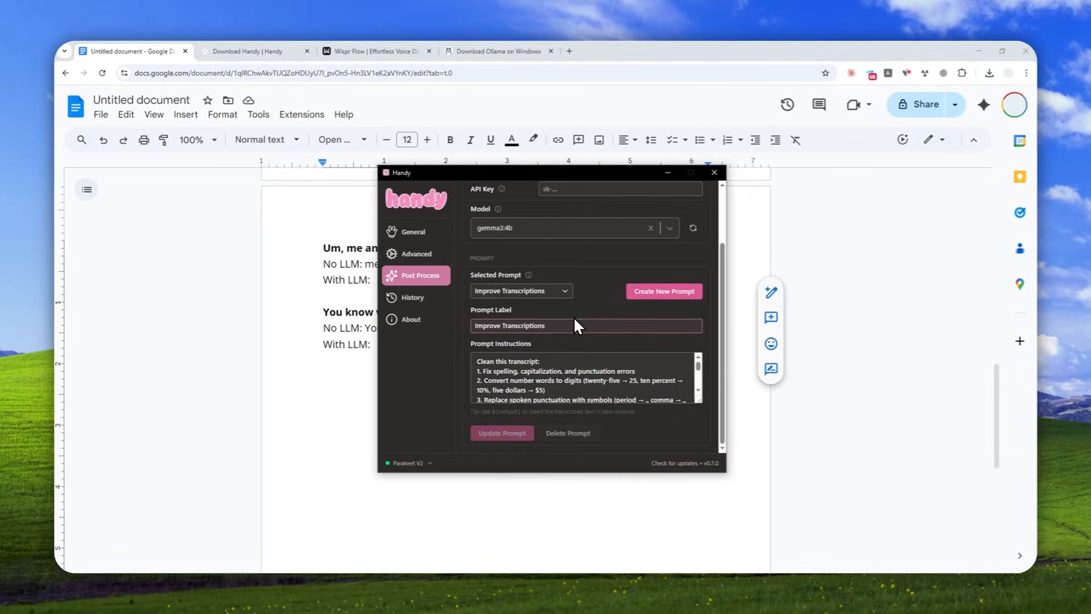
{"action": "scroll", "coordinate": [575, 347], "scroll_direction": "up", "scroll_amount": 3}
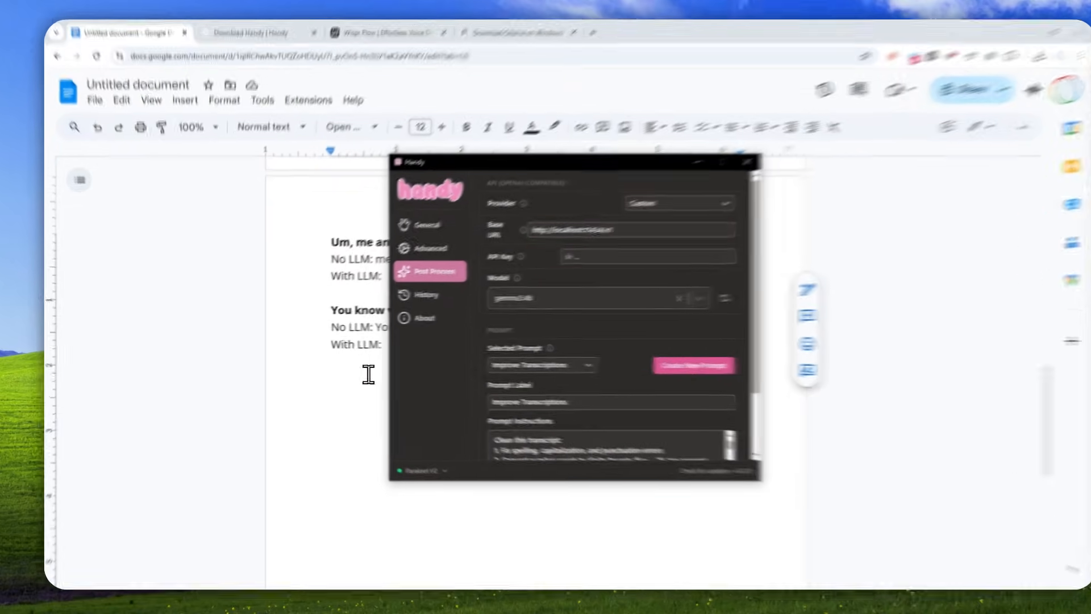
Return to the document and dictate the first test sentence with post-processing into its With LLM line.
{"action": "left_click", "coordinate": [352, 363]}
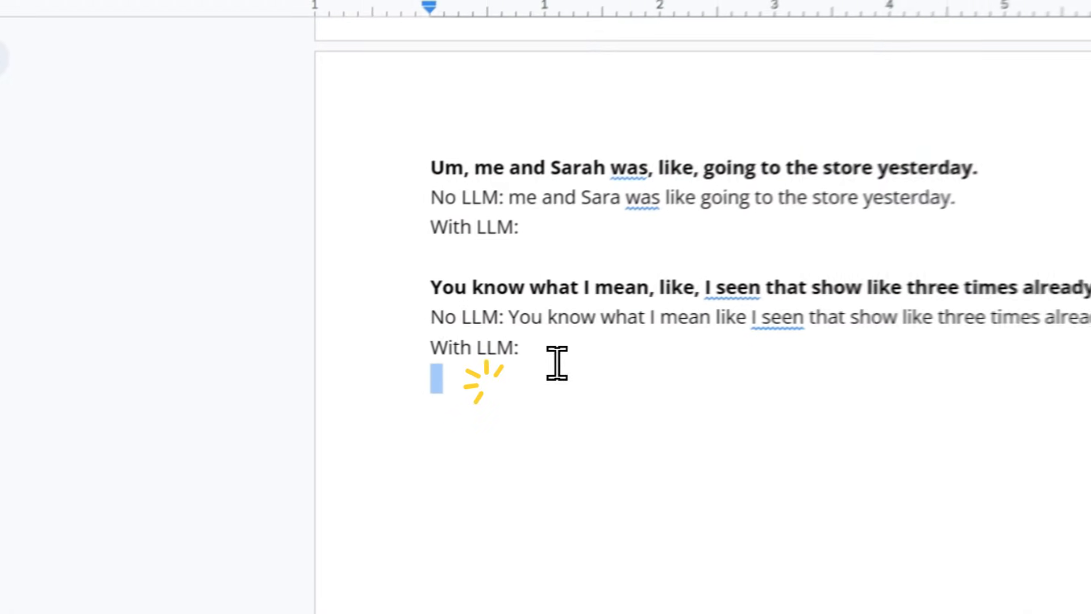
{"action": "left_click", "coordinate": [392, 274]}
{"action": "key", "text": "ctrl+space"}
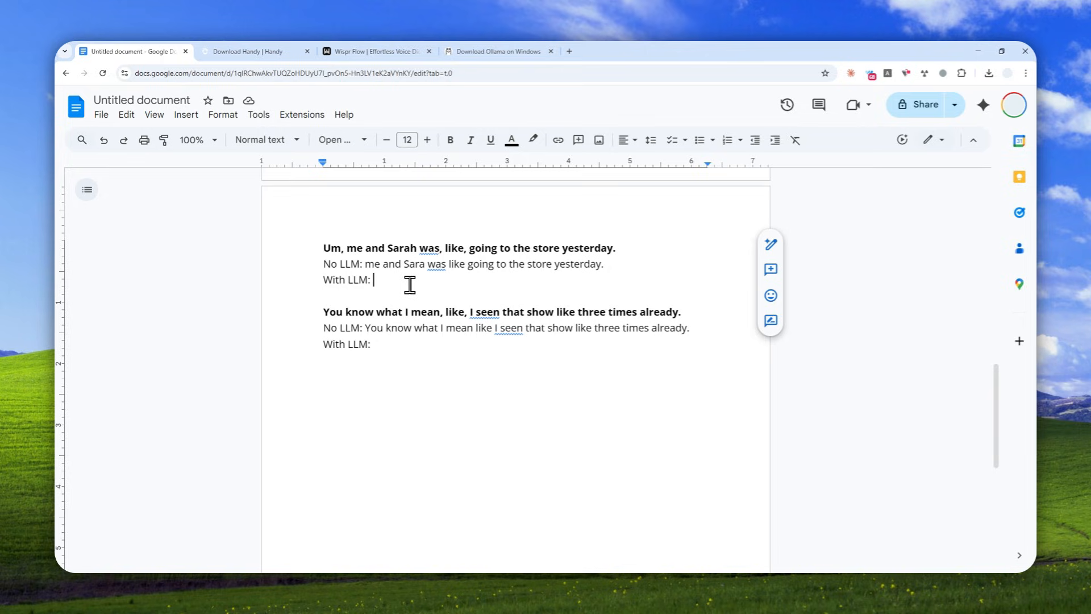
{"action": "type", "text": "I and Sarah were going to the store yesterday."}
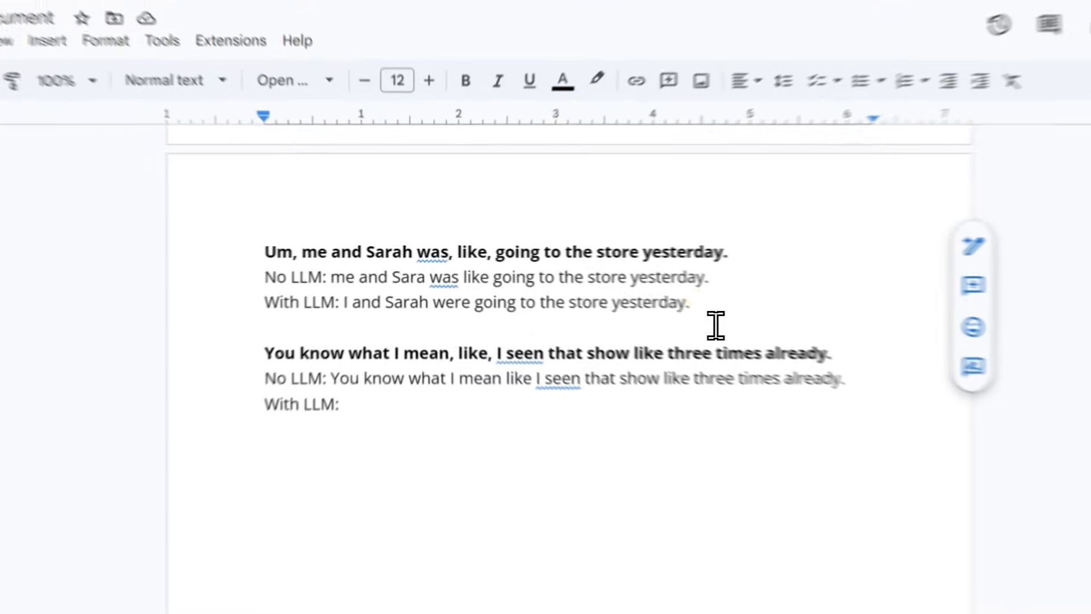
Compare the first sentence's With LLM and No LLM transcriptions, examining the verb "were" and the filler word "like".
{"action": "left_click_drag", "start_coordinate": [593, 281], "coordinate": [387, 283]}
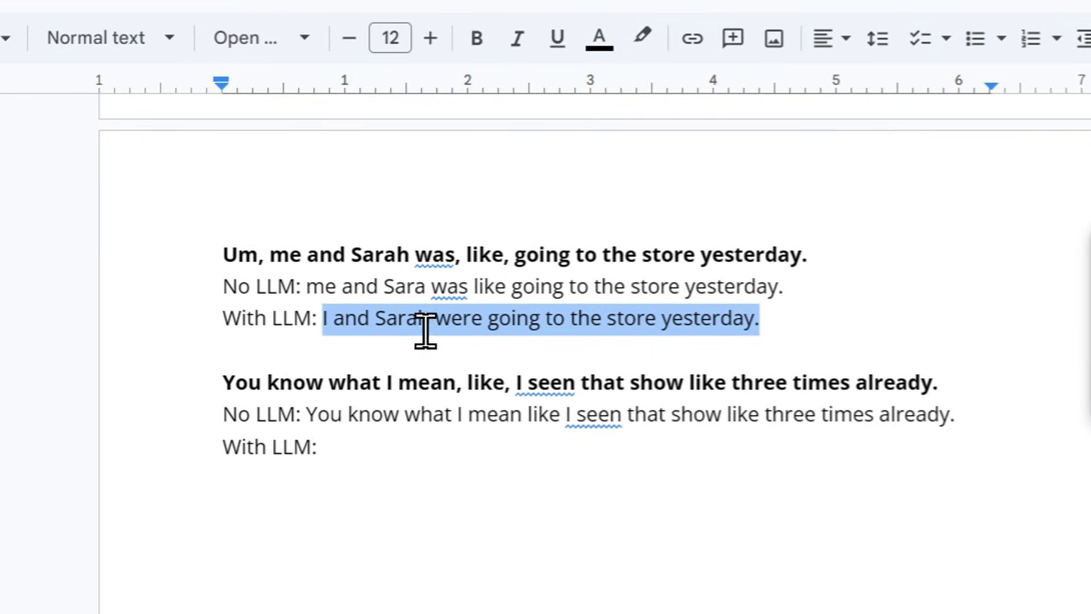
{"action": "left_click", "coordinate": [466, 335]}
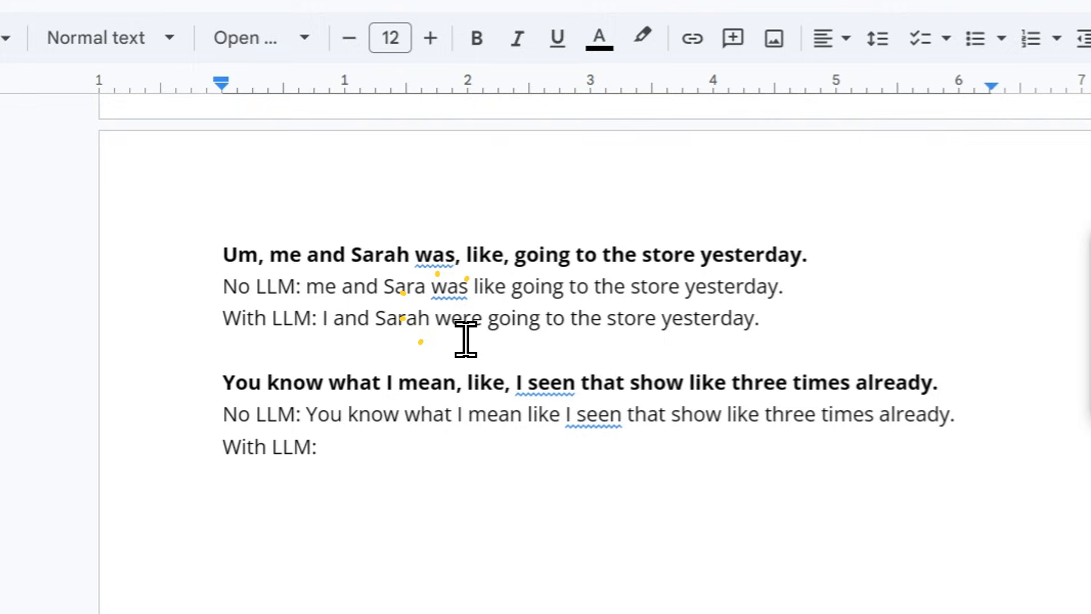
{"action": "left_click_drag", "start_coordinate": [466, 340], "coordinate": [495, 340]}
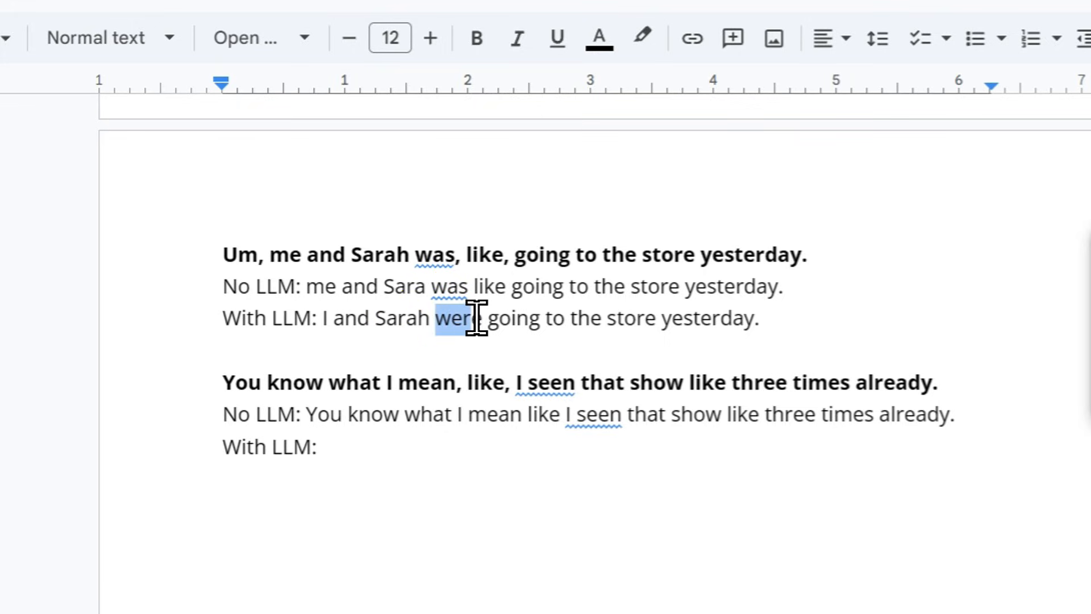
{"action": "left_click", "coordinate": [475, 318]}
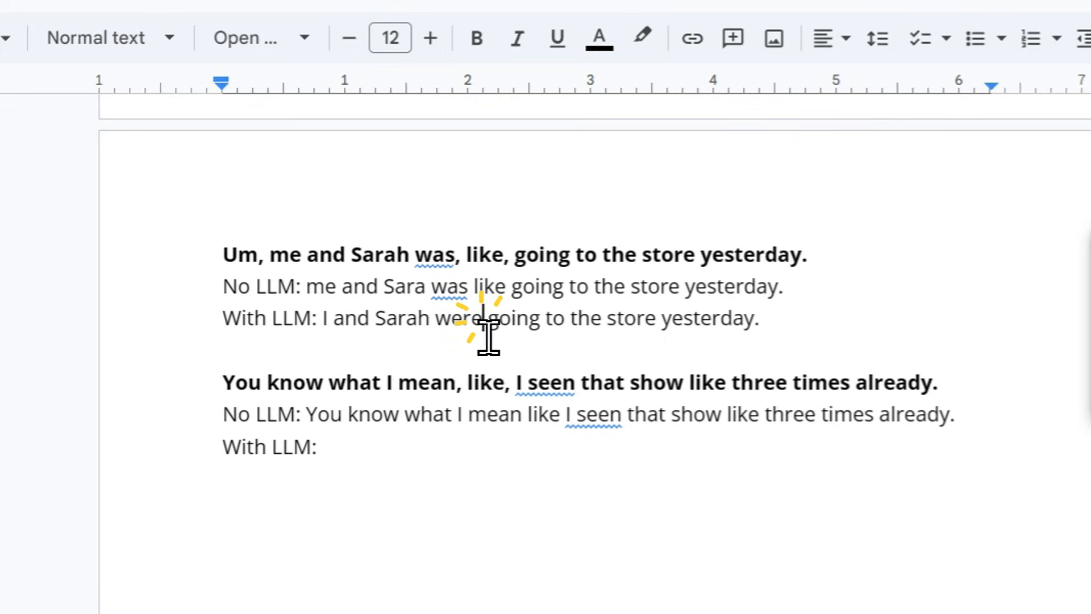
{"action": "left_click_drag", "start_coordinate": [460, 337], "coordinate": [513, 337]}
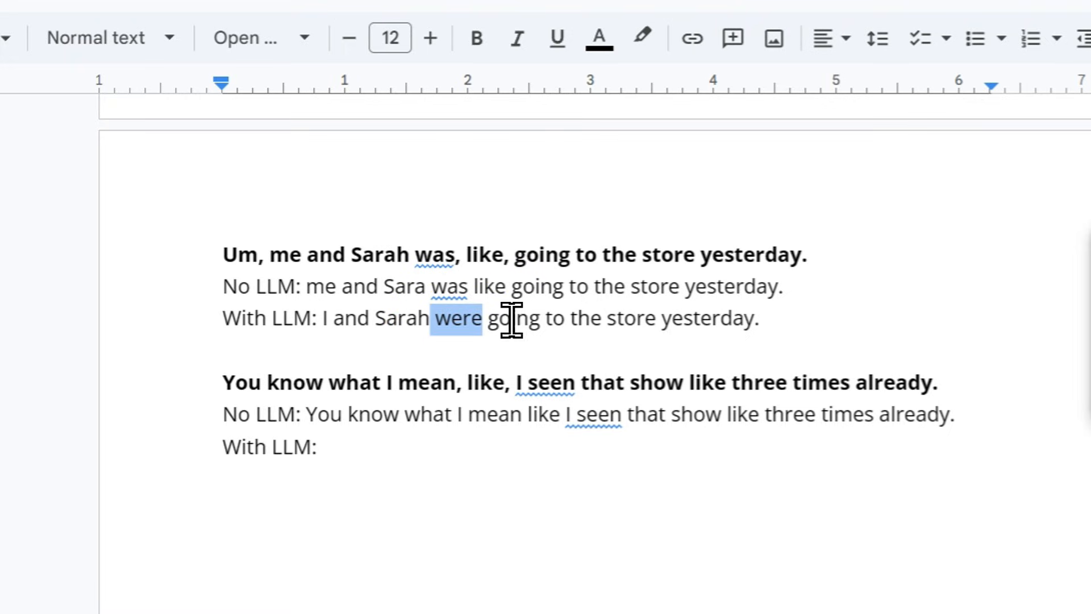
{"action": "left_click_drag", "start_coordinate": [473, 286], "coordinate": [506, 286]}
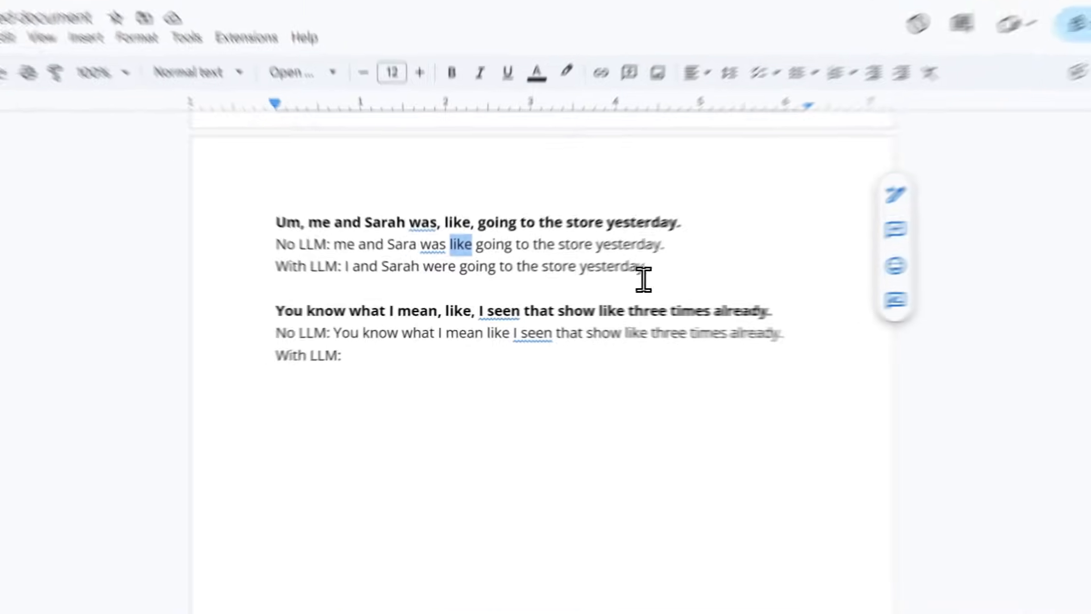
{"action": "left_click", "coordinate": [595, 278]}
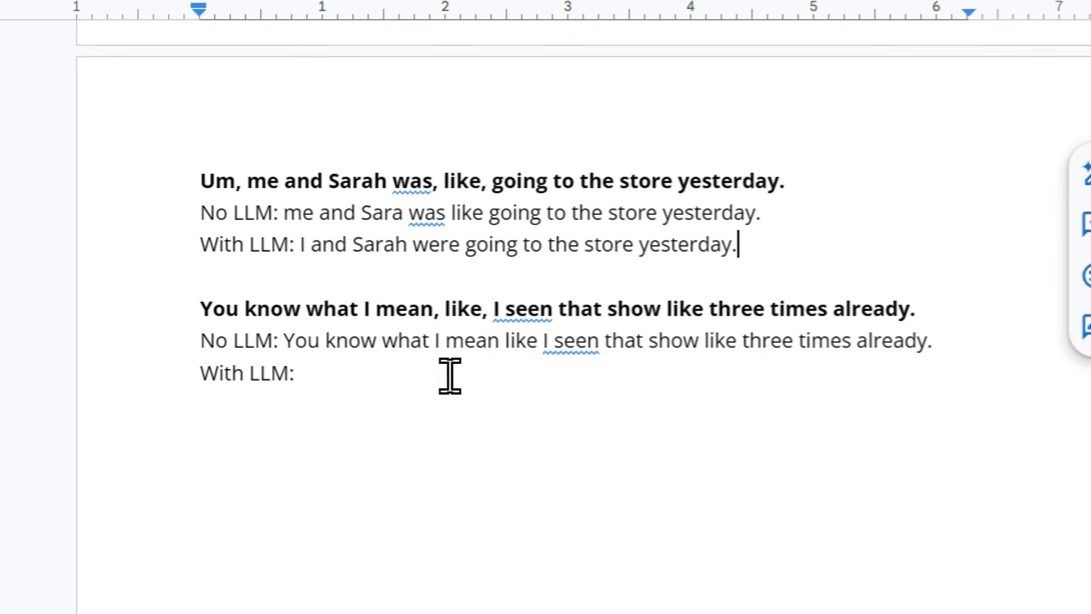
Dictate the second test sentence with post-processing into its With LLM line and examine the wording around "I've seen".
{"action": "left_click", "coordinate": [373, 386]}
{"action": "key", "text": "ctrl+space"}
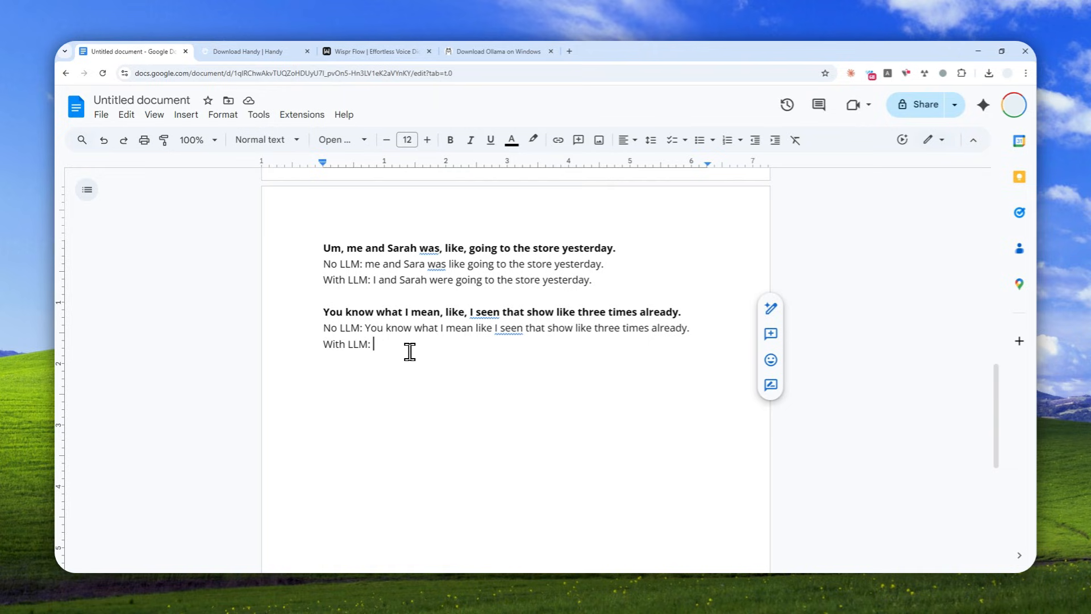
{"action": "type", "text": "You know what I mean. I’ve seen that show three times already."}
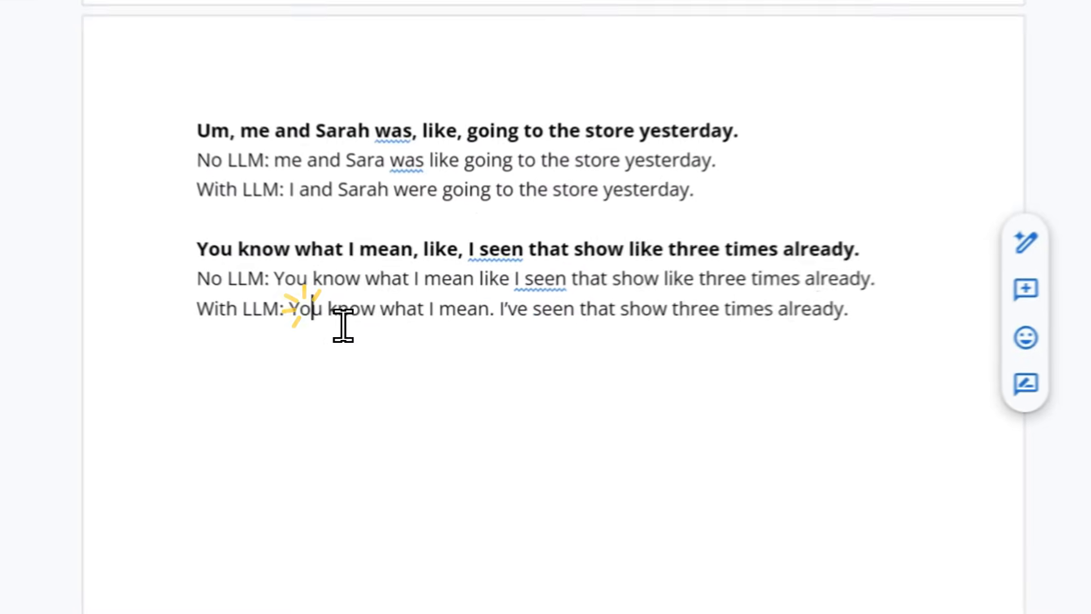
{"action": "left_click", "coordinate": [483, 344]}
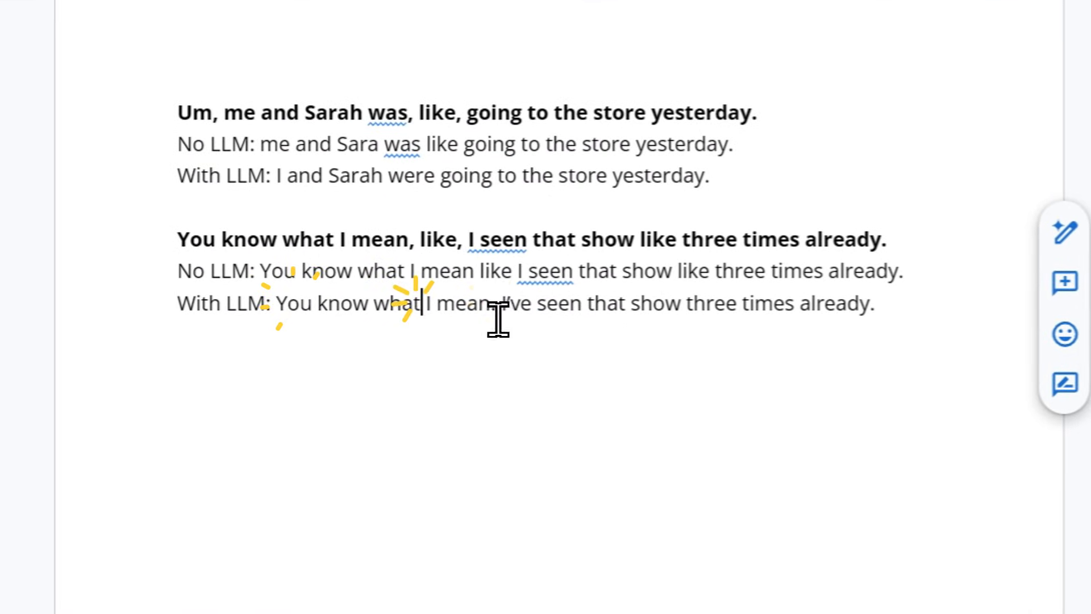
{"action": "type", "text": "."}
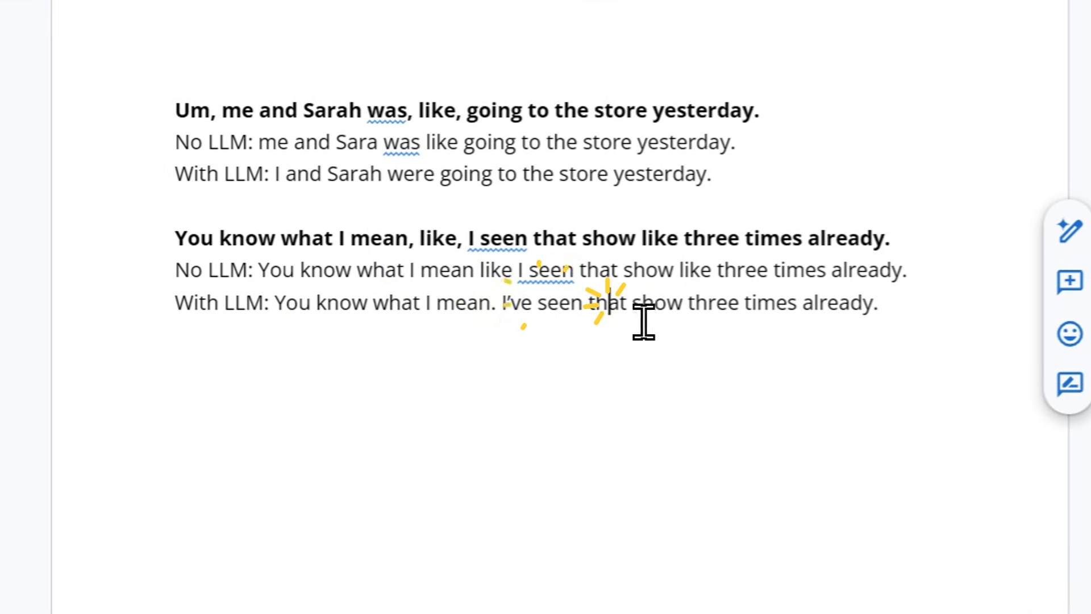
Examine the rest of the second sentence's With LLM transcription, around "that show three times already".
{"action": "left_click", "coordinate": [654, 304]}
{"action": "left_click", "coordinate": [825, 307]}
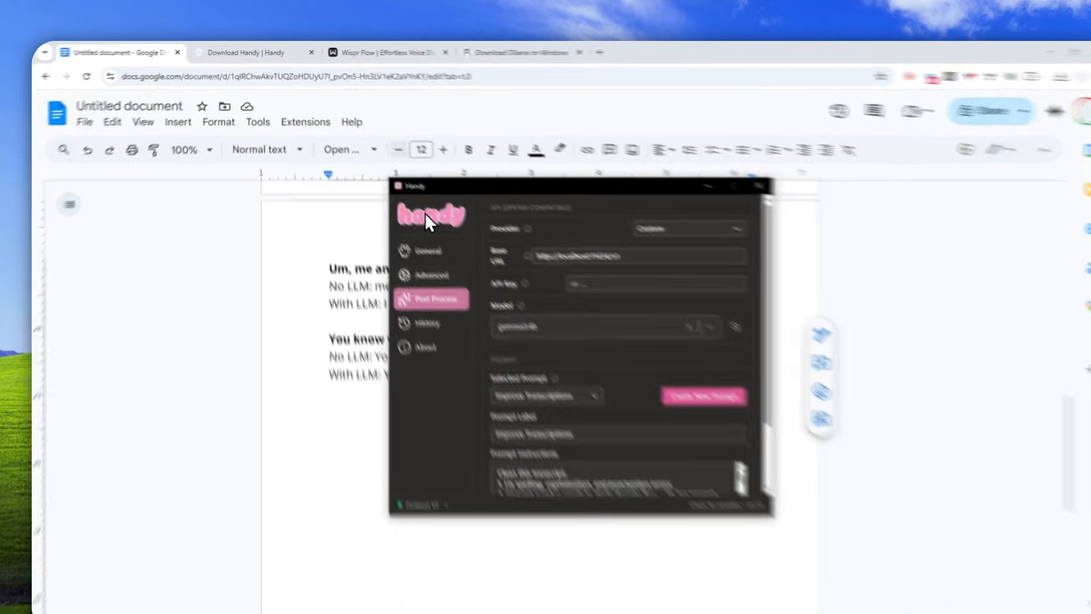
Switch to the Wispr Flow website and review its page from the AI Auto Edits section back up to the main headline.
{"action": "left_click", "coordinate": [367, 50]}
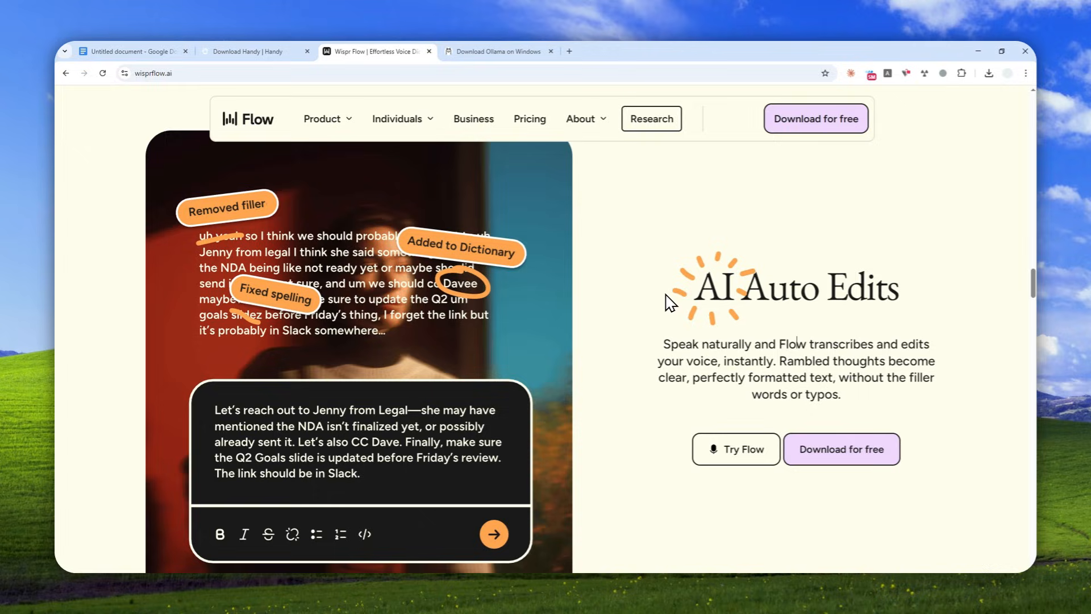
{"action": "scroll", "coordinate": [441, 278], "scroll_direction": "up", "scroll_amount": 15}
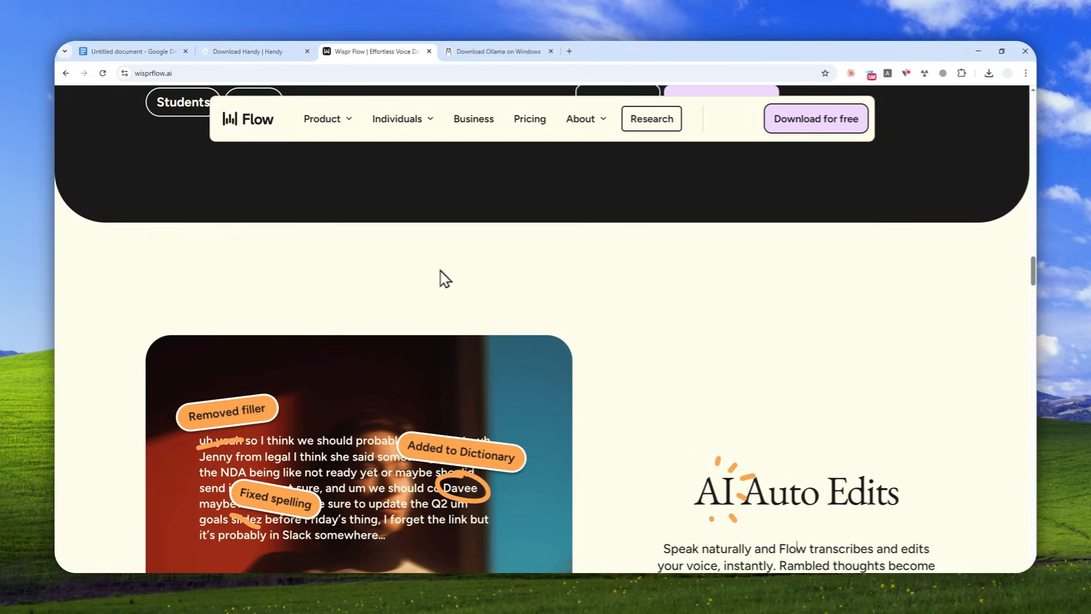
{"action": "scroll", "coordinate": [474, 287], "scroll_direction": "up", "scroll_amount": 15}
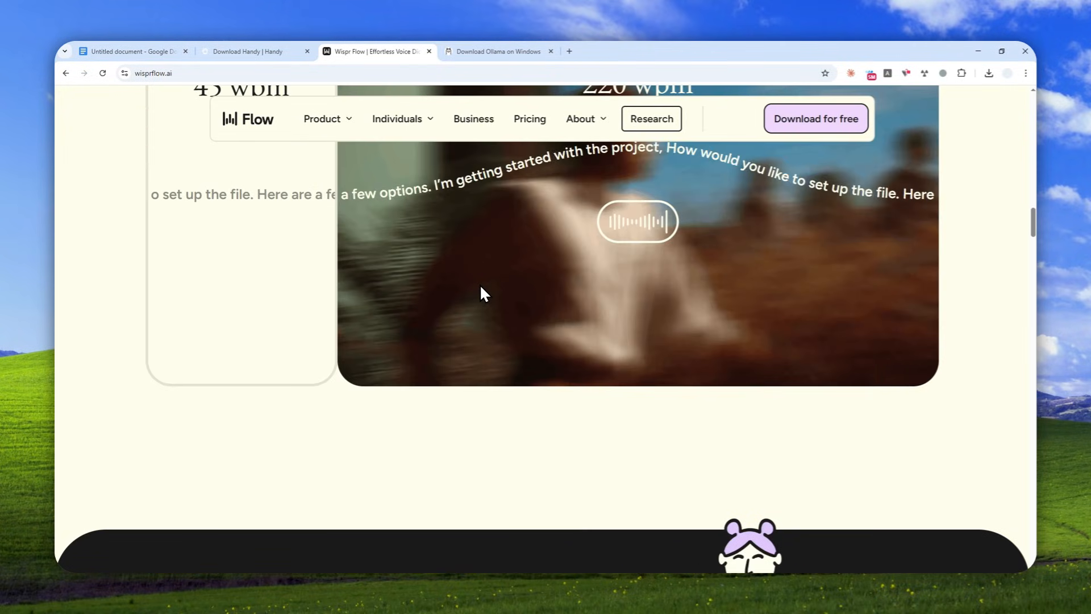
{"action": "scroll", "coordinate": [474, 288], "scroll_direction": "up", "scroll_amount": 15}
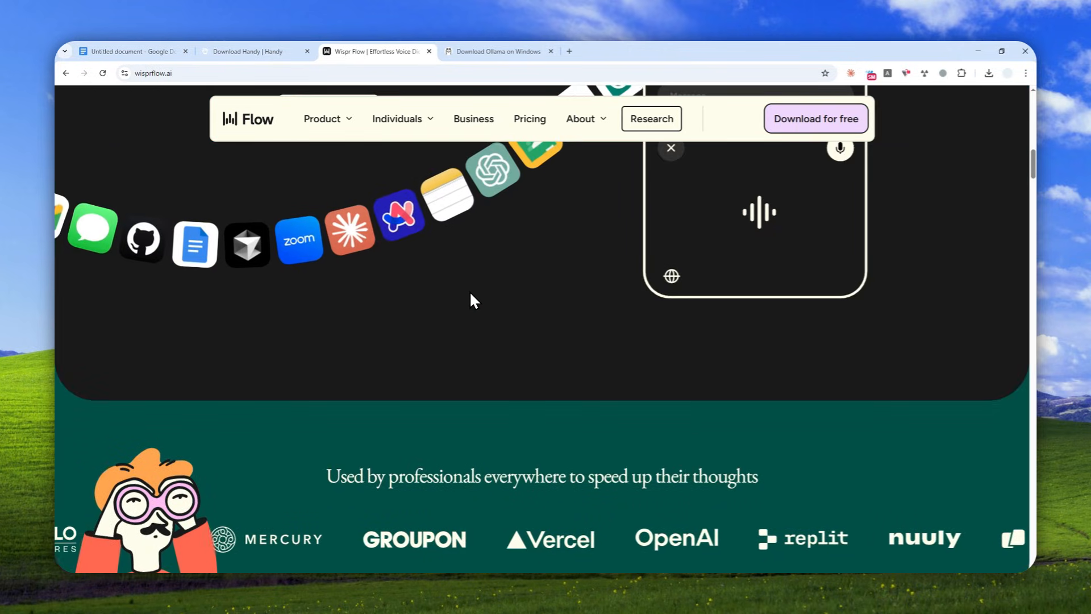
{"action": "scroll", "coordinate": [480, 269], "scroll_direction": "up", "scroll_amount": 10}
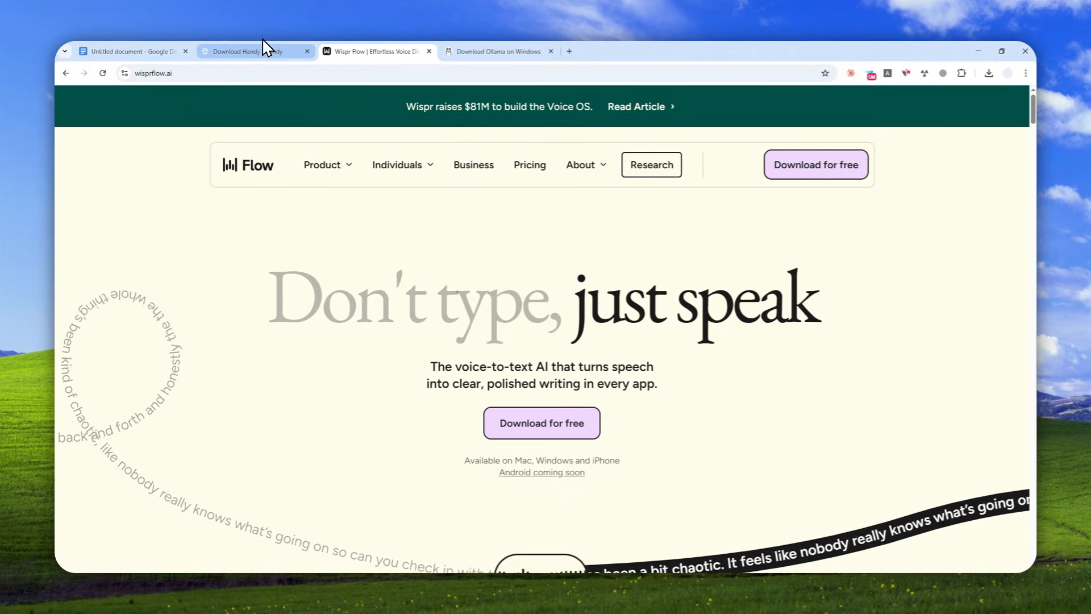
Return to the Handy download page and bring up the Ollama and Handy app windows over it.
{"action": "mouse_move", "coordinate": [263, 39]}
{"action": "left_click", "coordinate": [380, 43]}
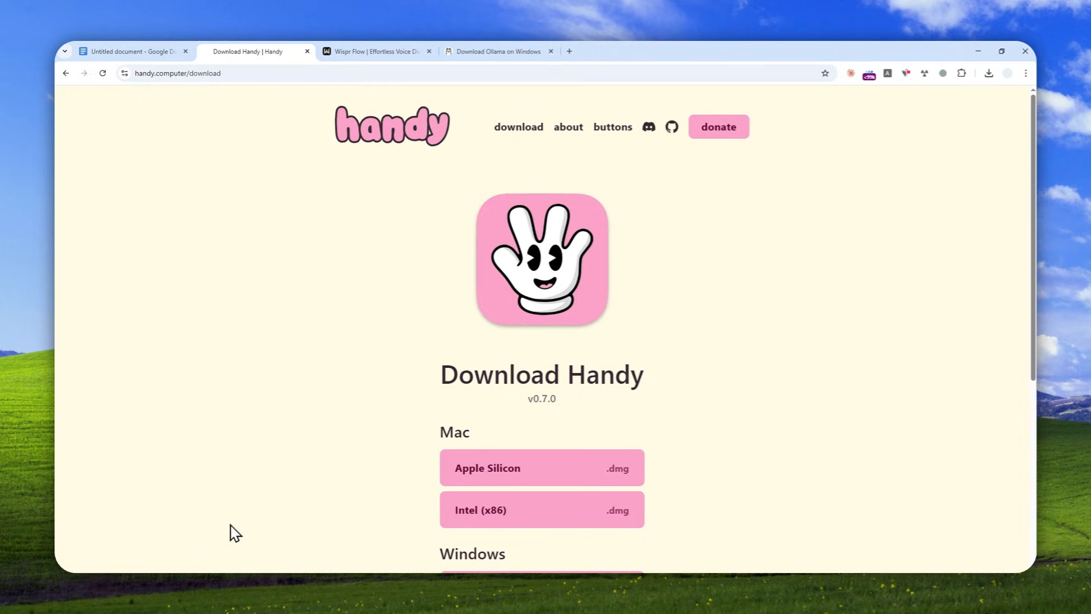
{"action": "left_click", "coordinate": [170, 581]}
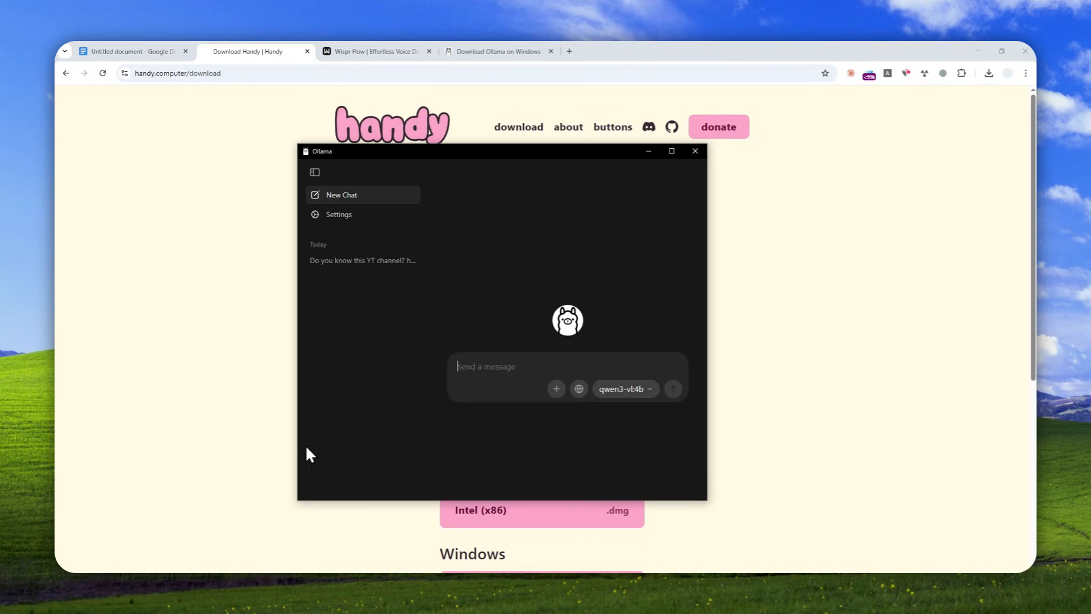
{"action": "left_click", "coordinate": [193, 591]}
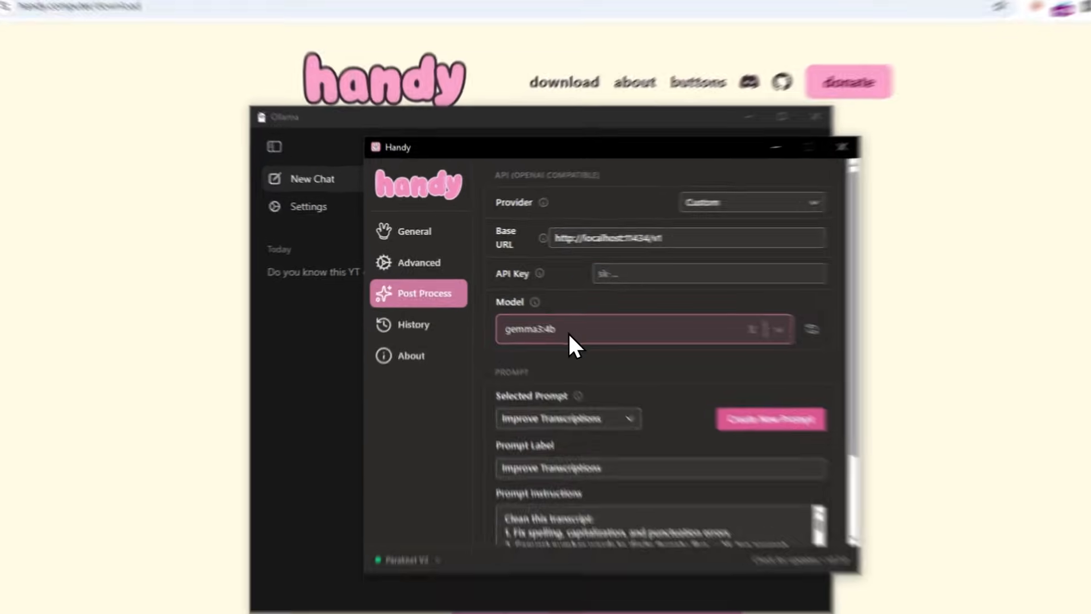
Review Handy's list of post-processing models and its general settings, and return to the Post Process settings.
{"action": "left_click", "coordinate": [520, 304]}
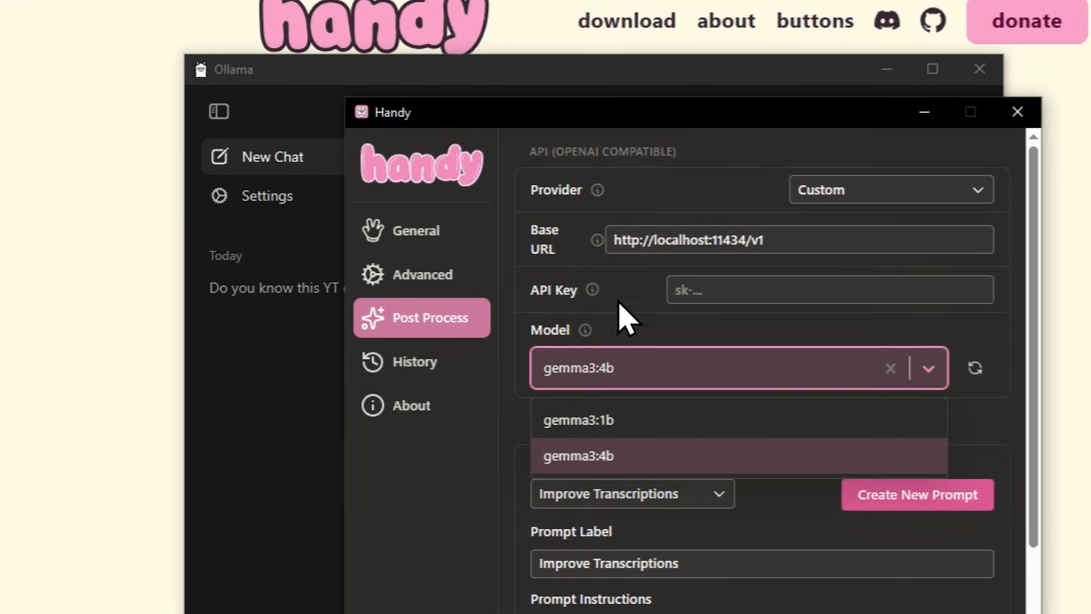
{"action": "left_click", "coordinate": [443, 237]}
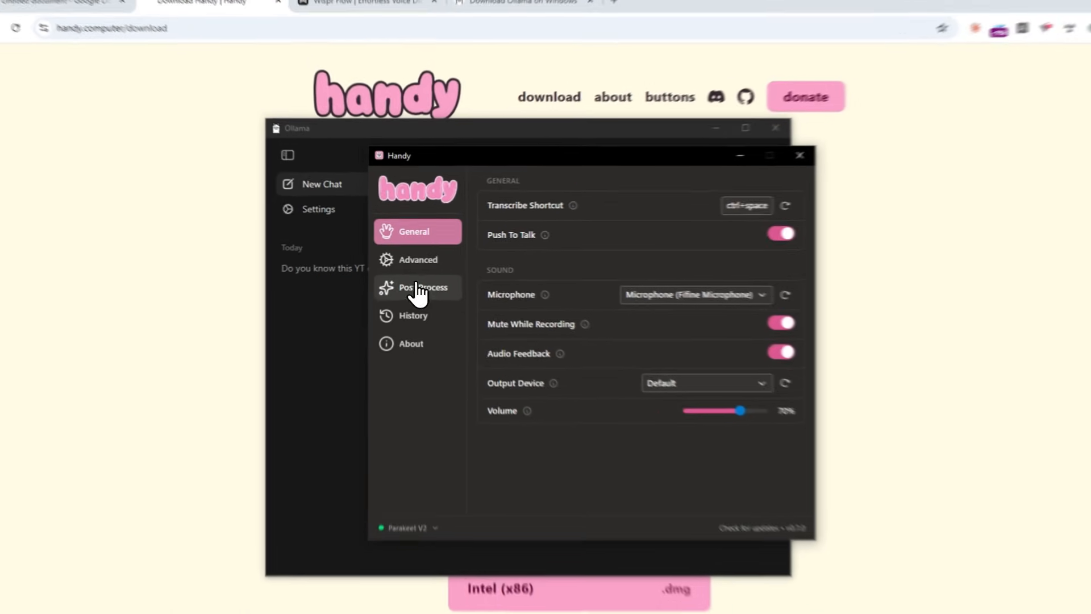
{"action": "left_click", "coordinate": [421, 318]}
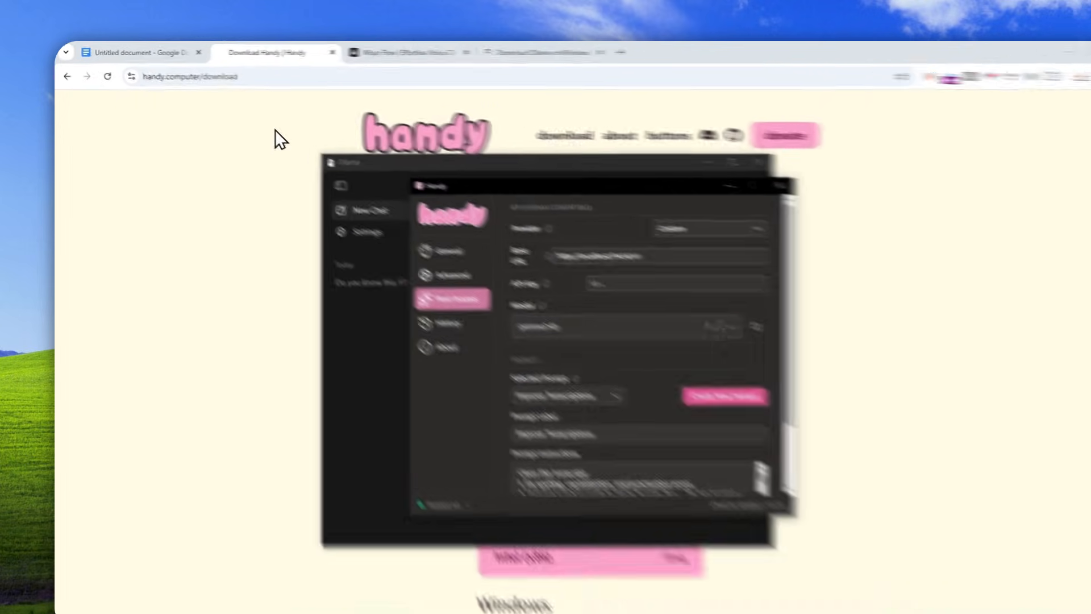
Return to the Google Docs document and review its dictated text from the comparison sentences up to the opening paragraph.
{"action": "left_click", "coordinate": [142, 51]}
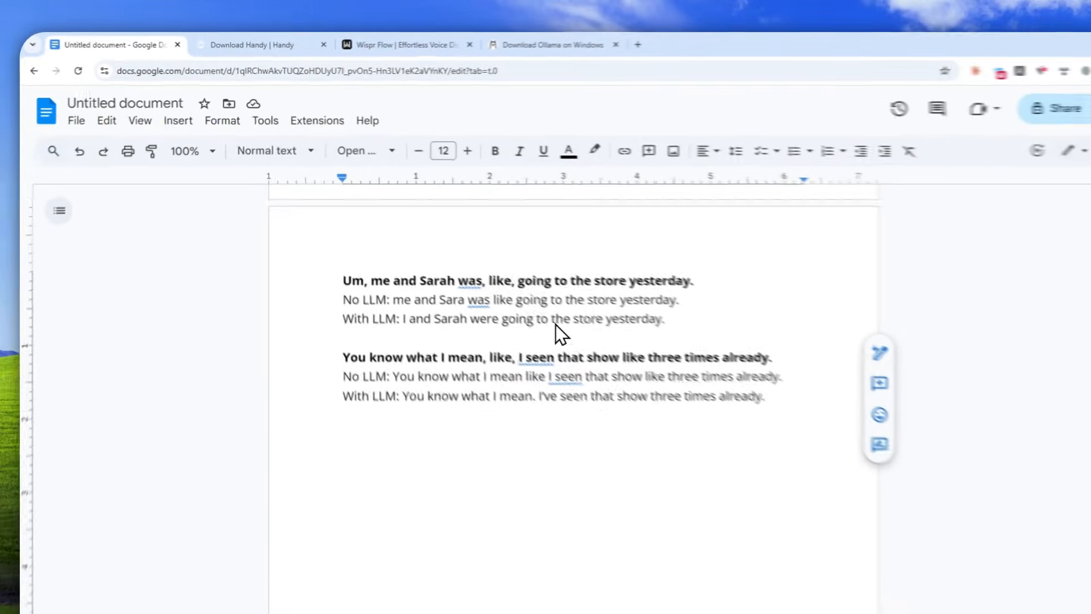
{"action": "scroll", "coordinate": [800, 488], "scroll_direction": "up", "scroll_amount": 10}
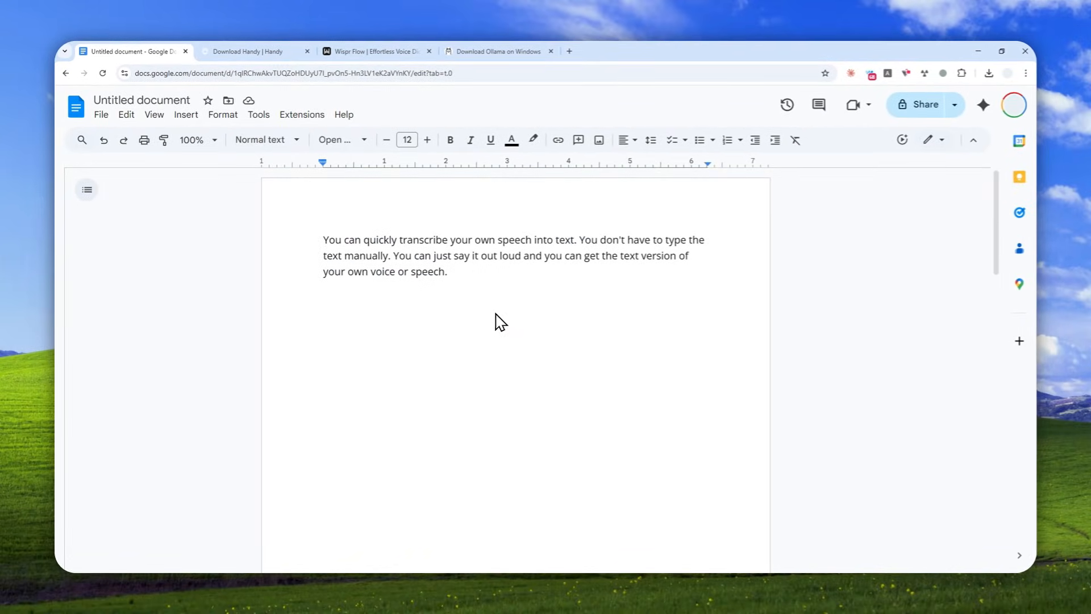
Revisit the Ollama download page and open the home page of the Handy website.
{"action": "left_click", "coordinate": [499, 51]}
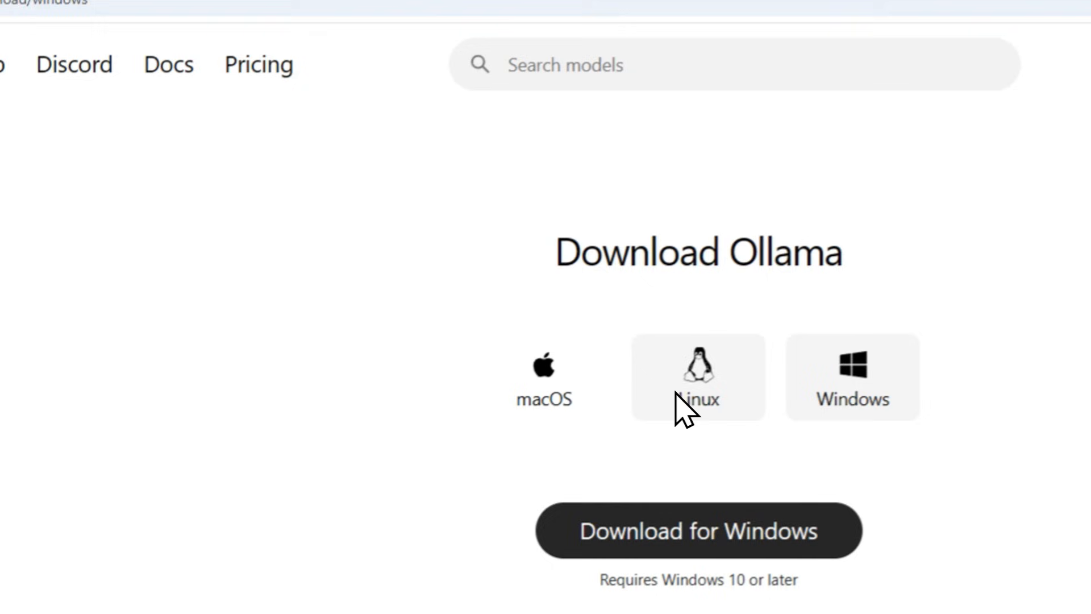
{"action": "left_click", "coordinate": [430, 36]}
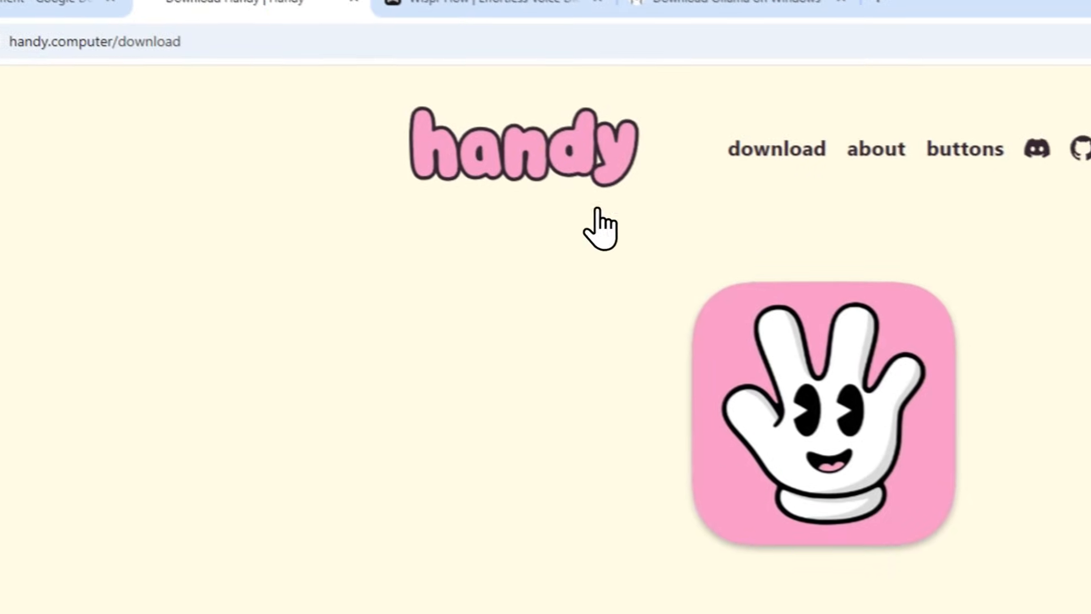
{"action": "left_click", "coordinate": [548, 149]}
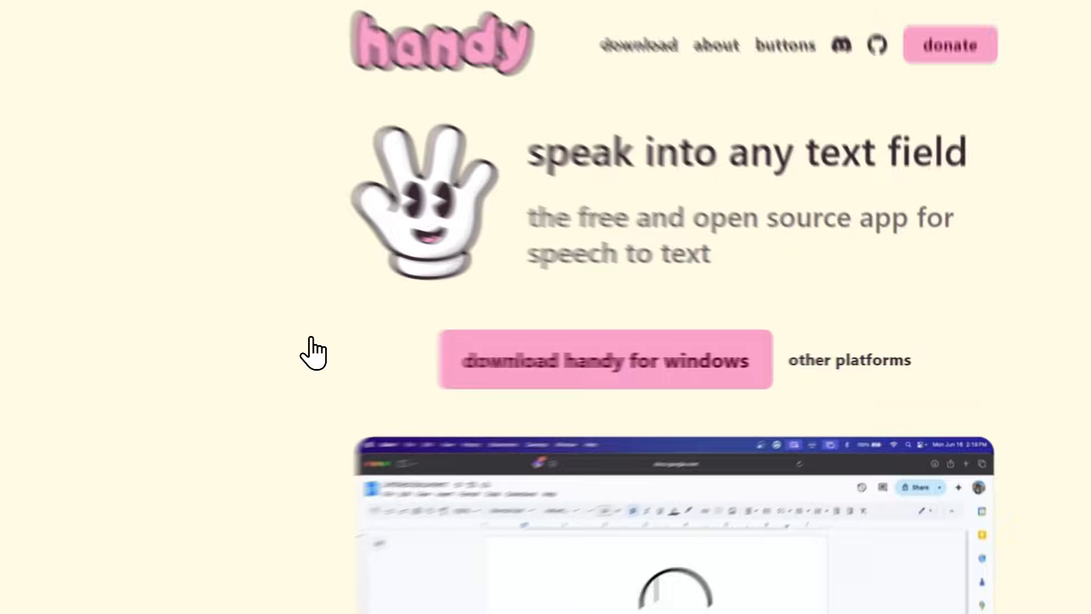